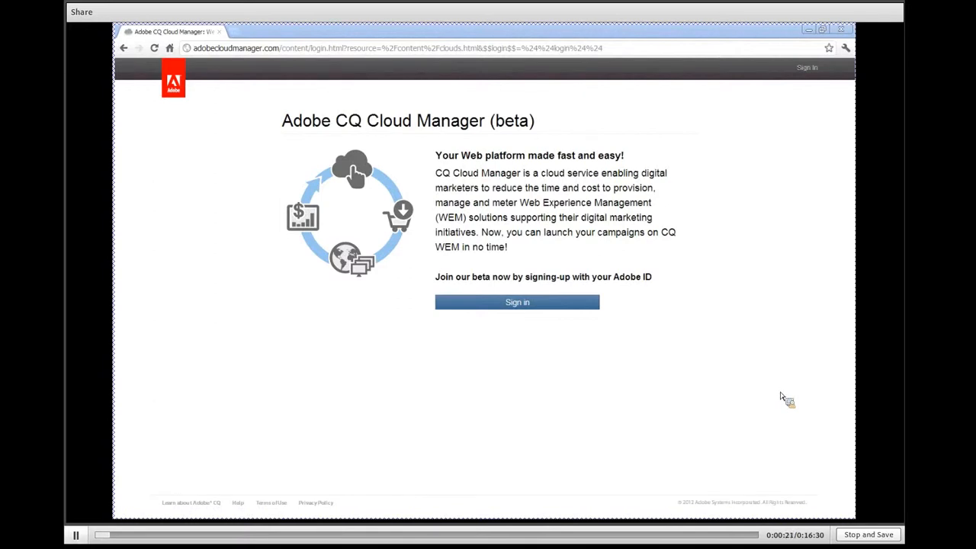
Sign in to CQ Cloud Manager with the Adobe ID e-mail and the account password
left_click(504, 302)
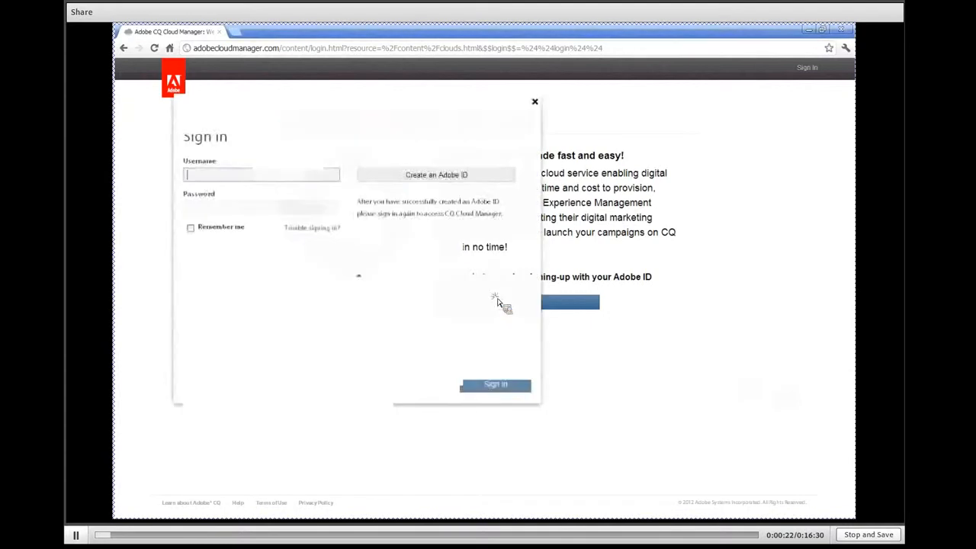
left_click(277, 177)
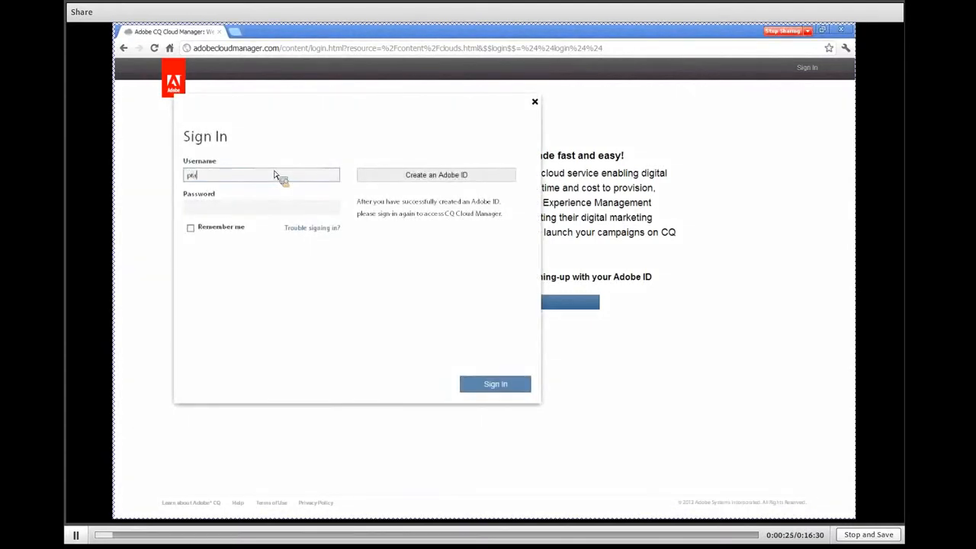
key("Tab")
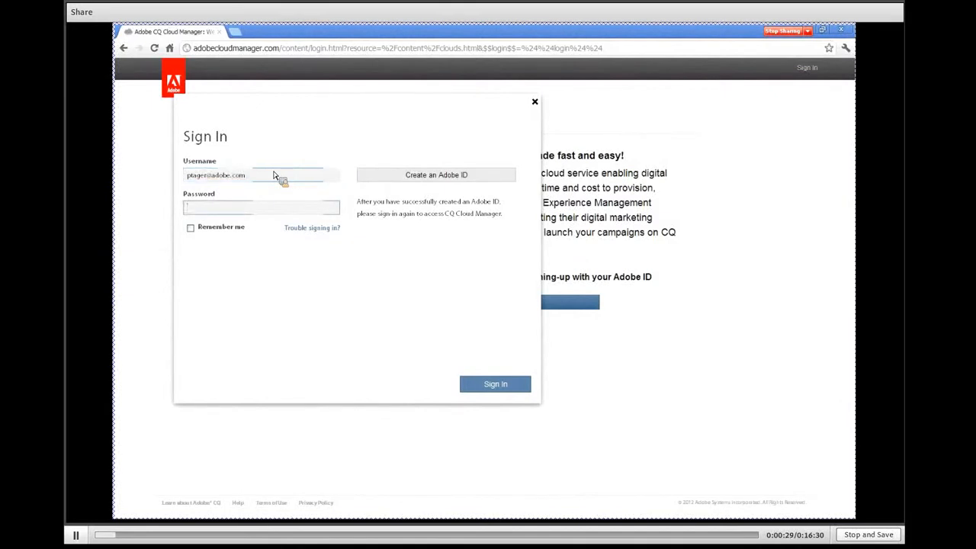
type("*******")
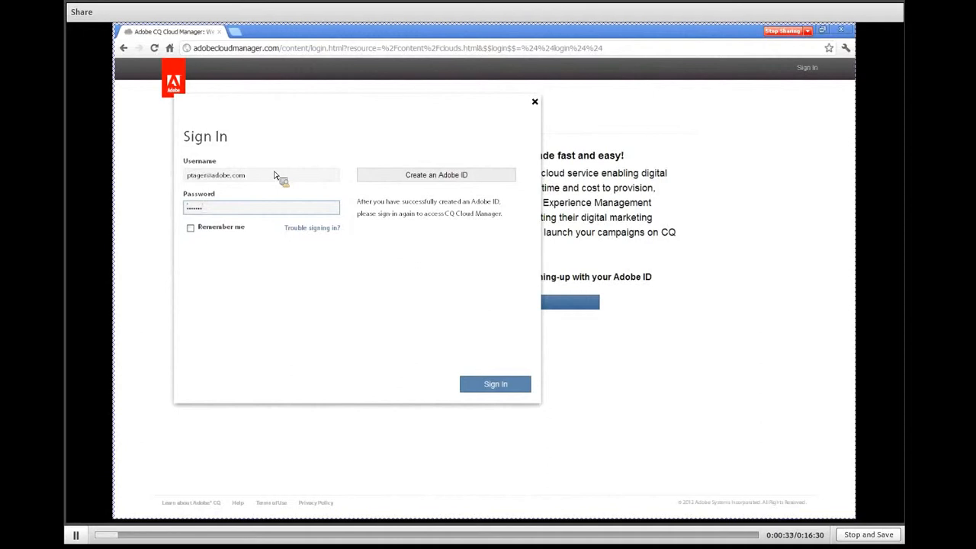
left_click(498, 391)
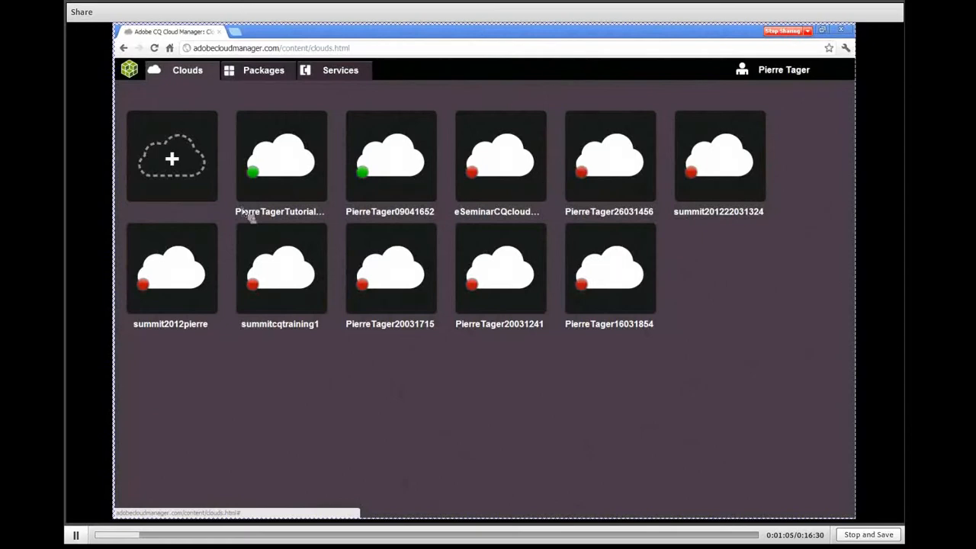
View the form for adding a CQ cloud and cancel it without adding one
left_click(172, 160)
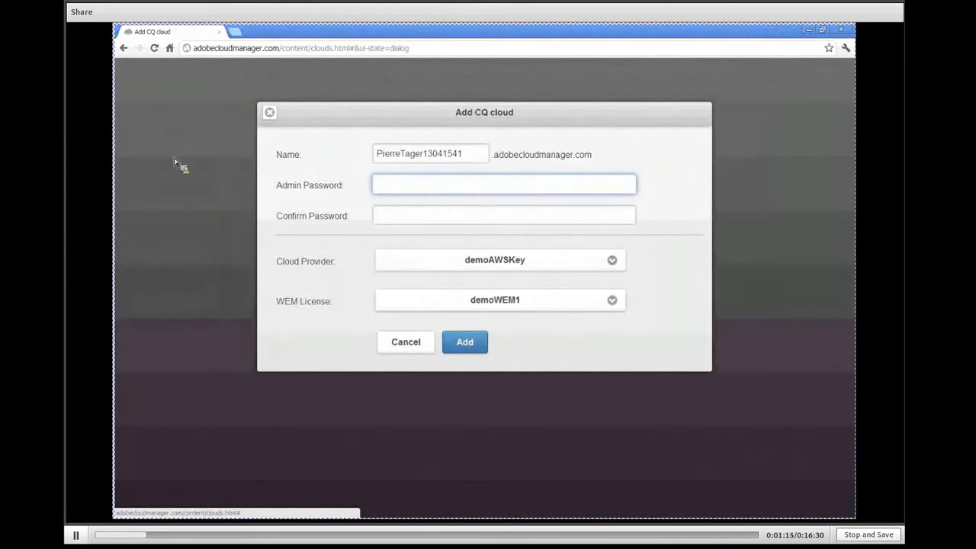
left_click(408, 348)
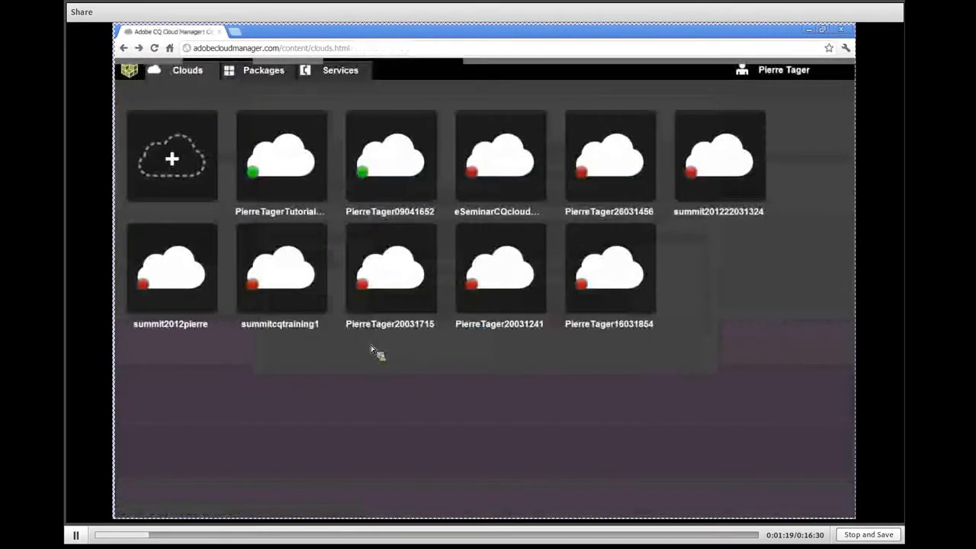
Go to the packages area and list the packages of all categories that can be added
left_click(265, 77)
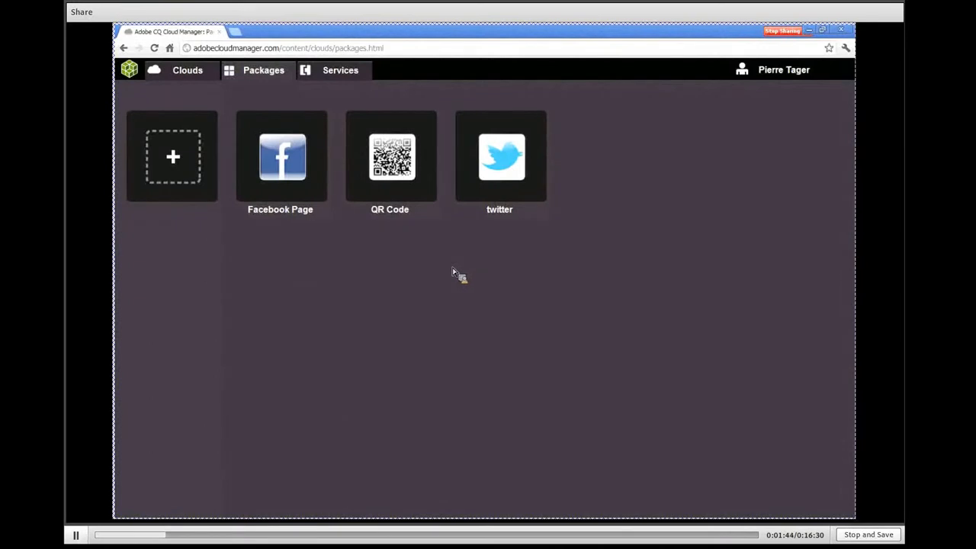
left_click(174, 158)
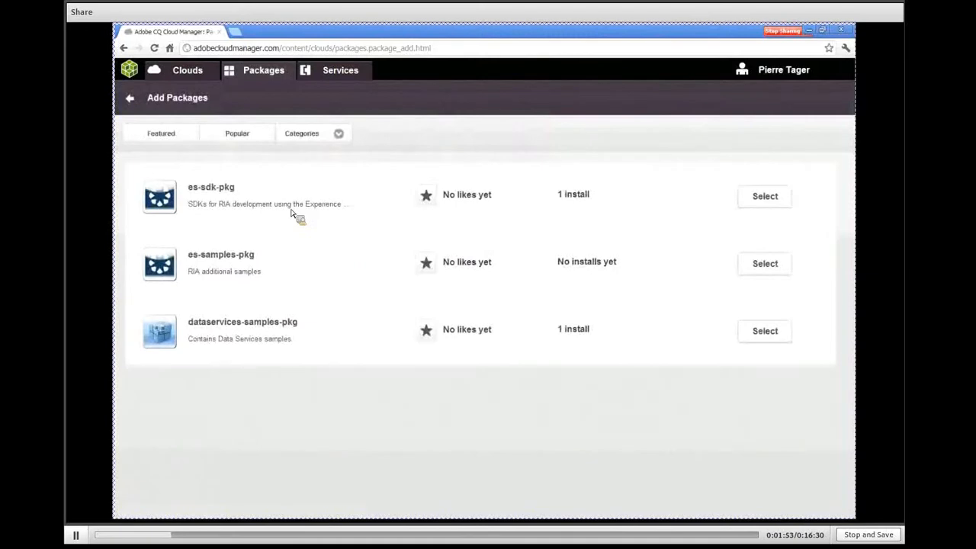
left_click(303, 136)
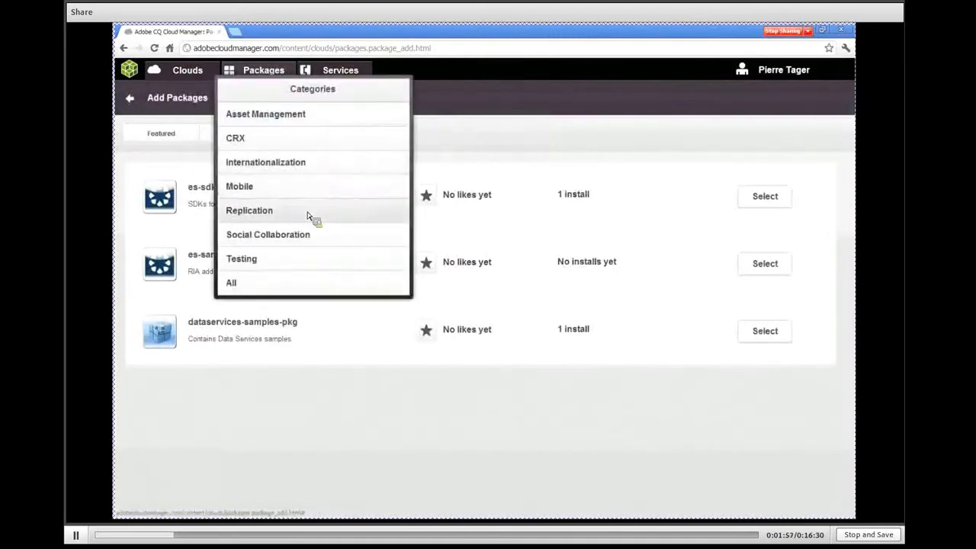
left_click(309, 289)
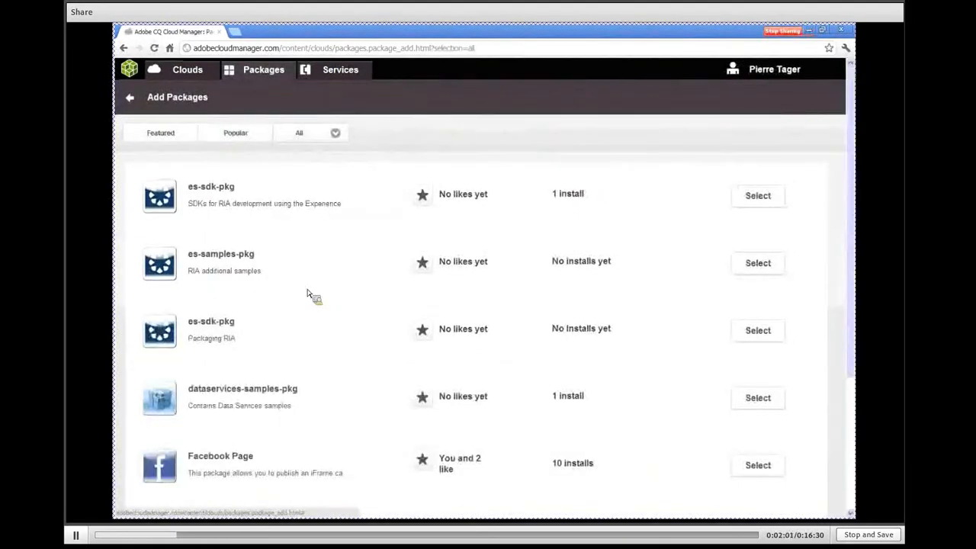
Open the twitter package from the list and examine its package information
scroll(856, 311, "down", 1)
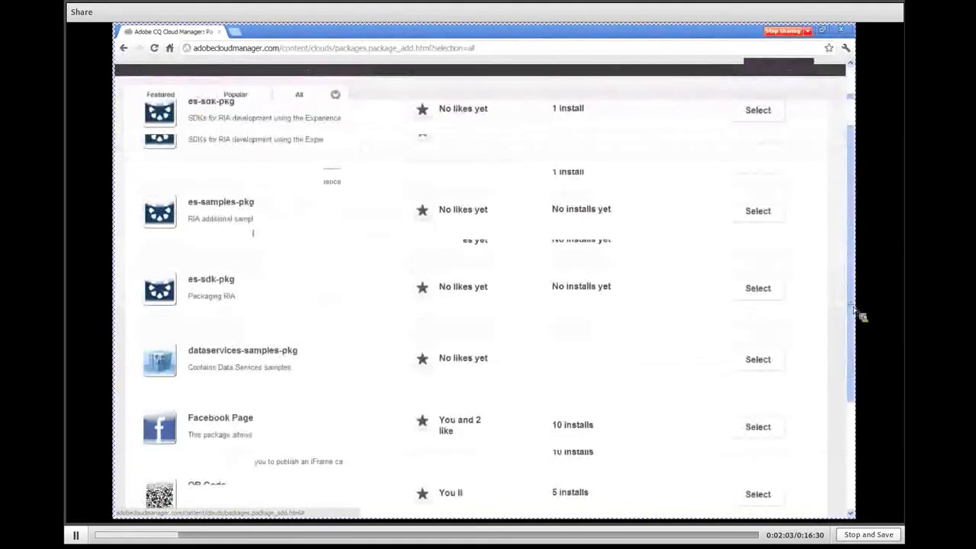
scroll(855, 311, "down", 1)
left_click(765, 441)
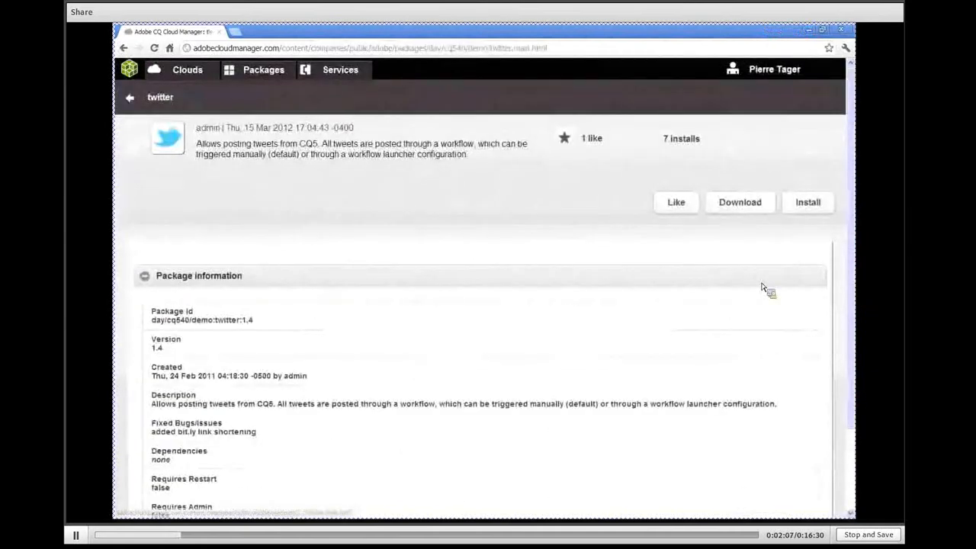
scroll(763, 289, "down", 1)
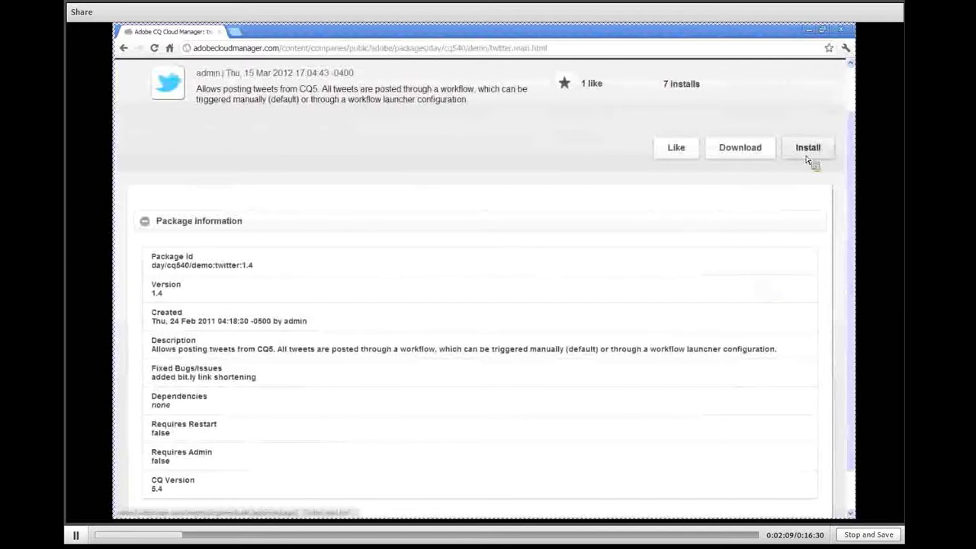
scroll(858, 200, "up", 1)
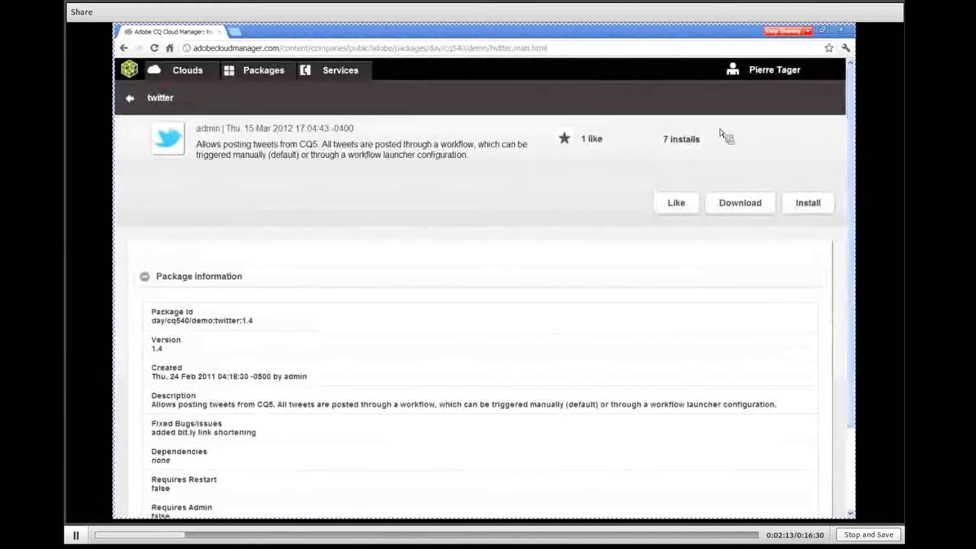
Go to the services area, view the form for adding Amazon Web Services as cloud provider, and cancel it
left_click(336, 73)
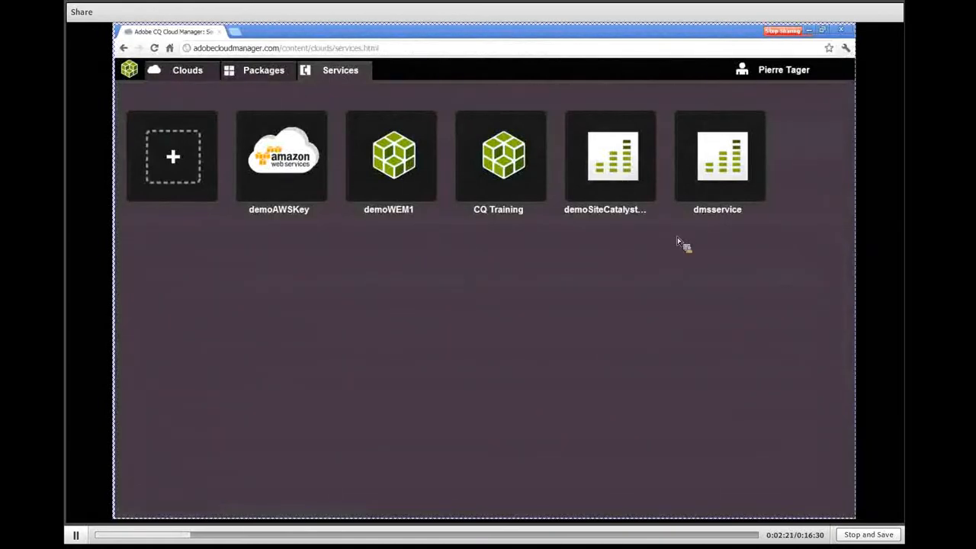
left_click(174, 158)
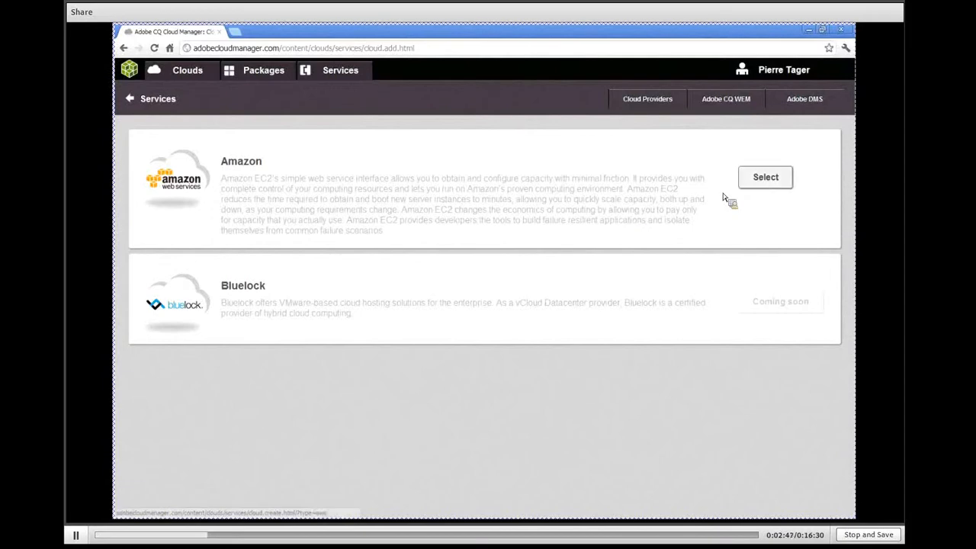
left_click(782, 183)
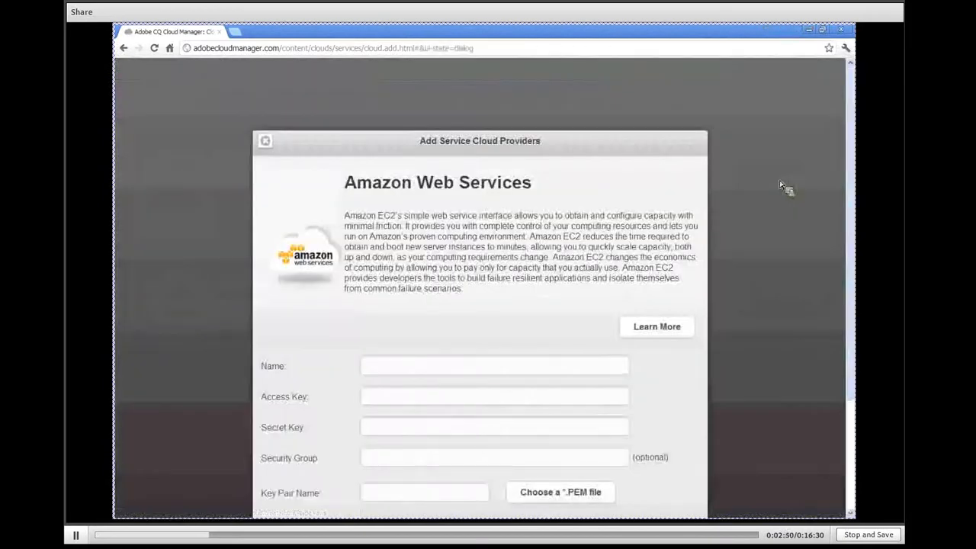
left_click_drag(850, 182, 853, 207)
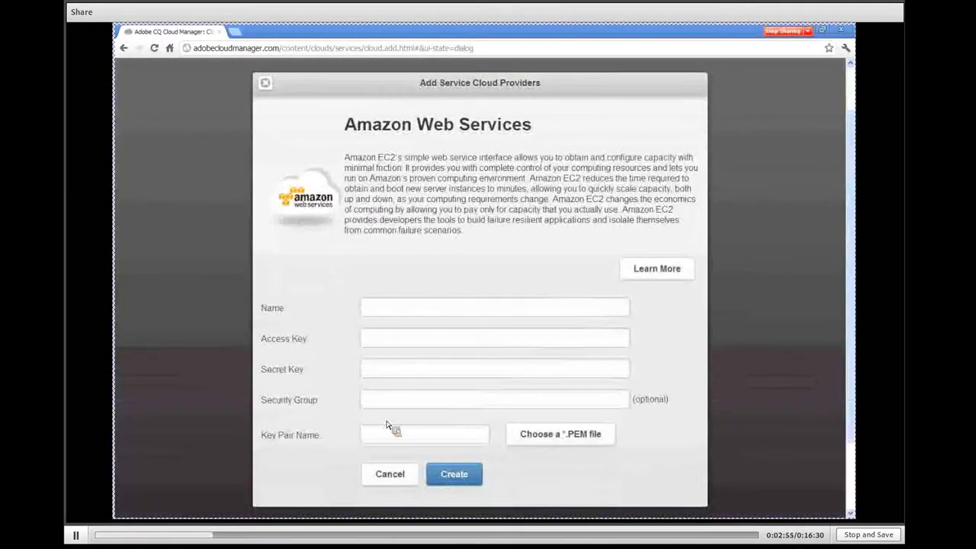
left_click(389, 476)
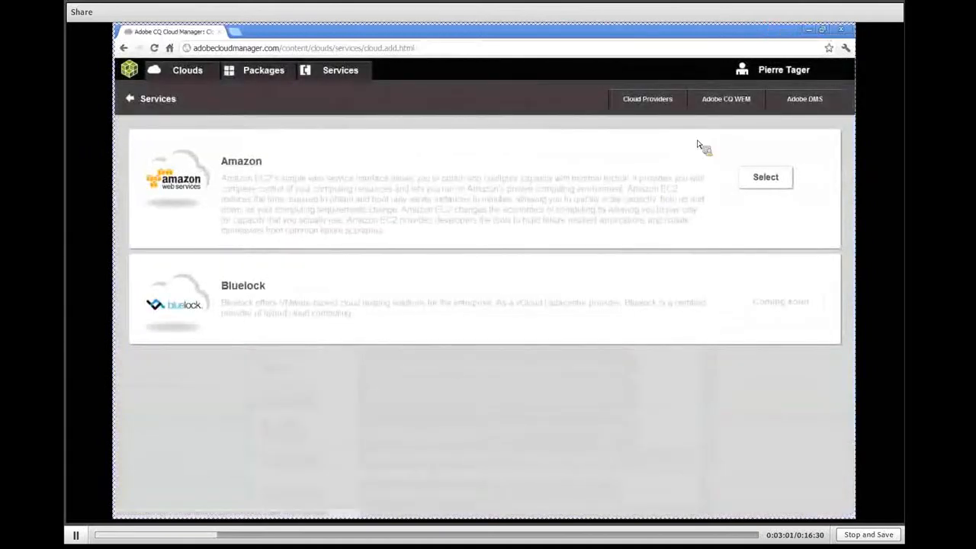
View the forms for adding the CQ Web Experience Management and SiteCatalyst services, cancelling each one
left_click(716, 105)
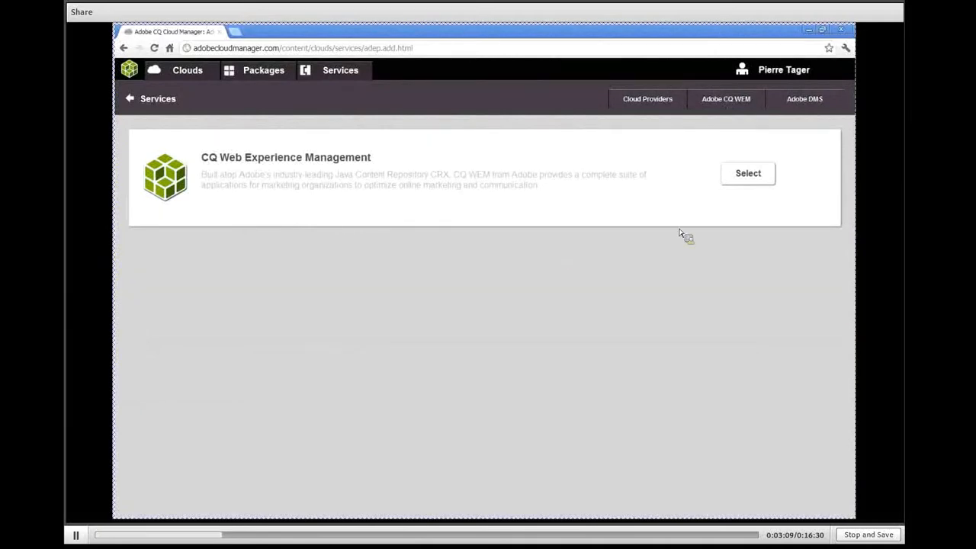
left_click(749, 179)
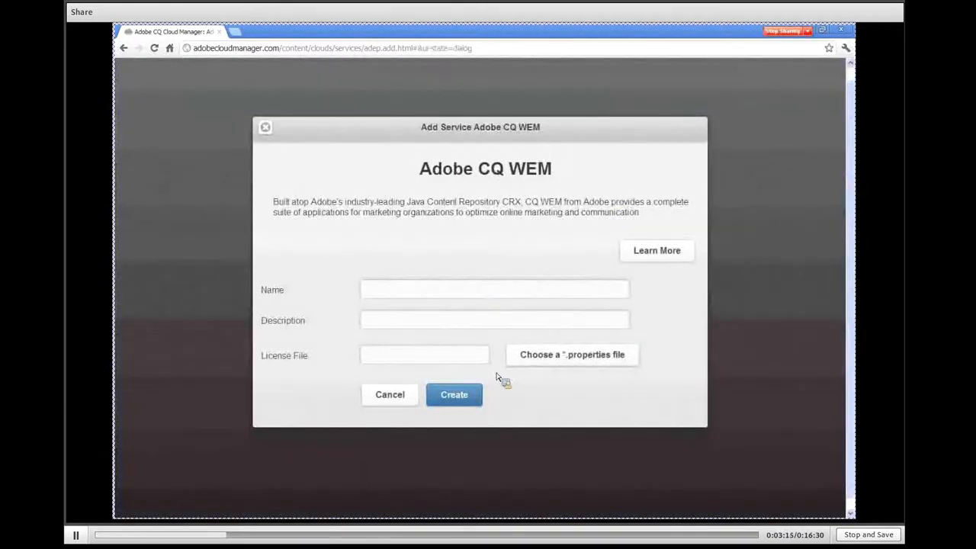
left_click(388, 402)
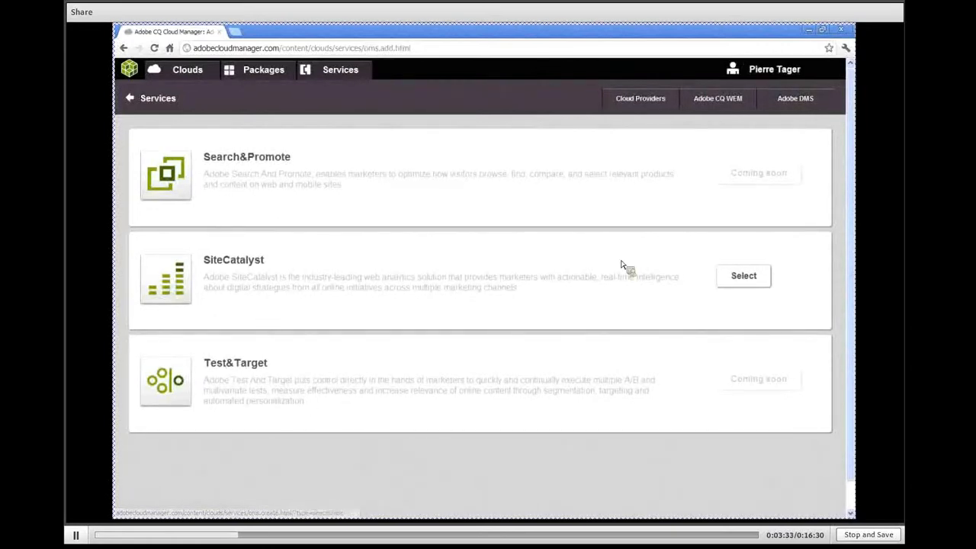
left_click(758, 282)
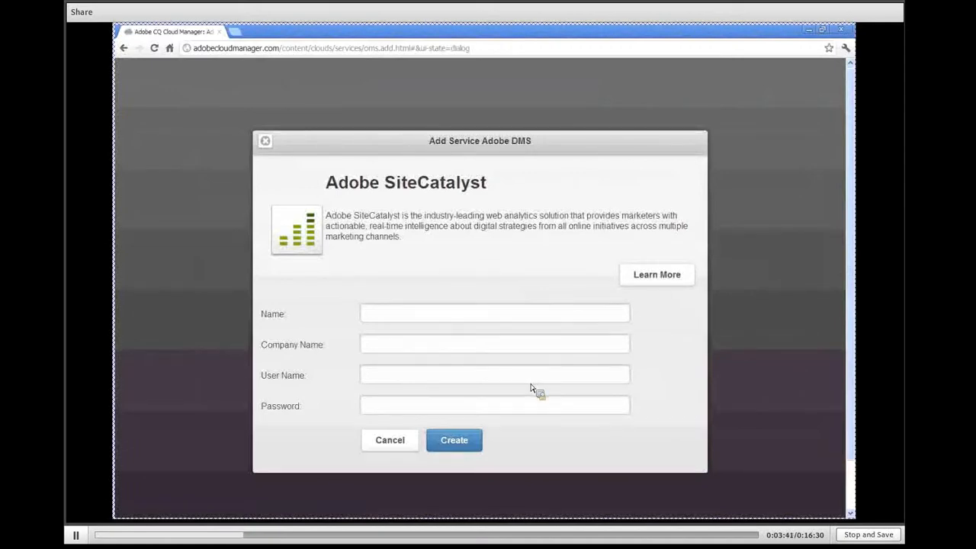
left_click(387, 443)
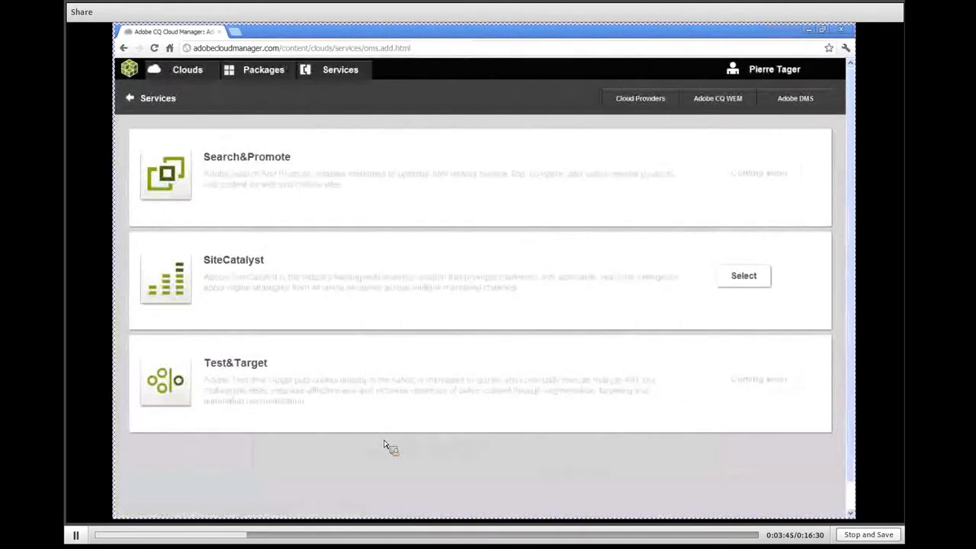
Start adding a new CQ cloud and replace the surname in its suggested name with "Tutorial", keeping the number
left_click(183, 71)
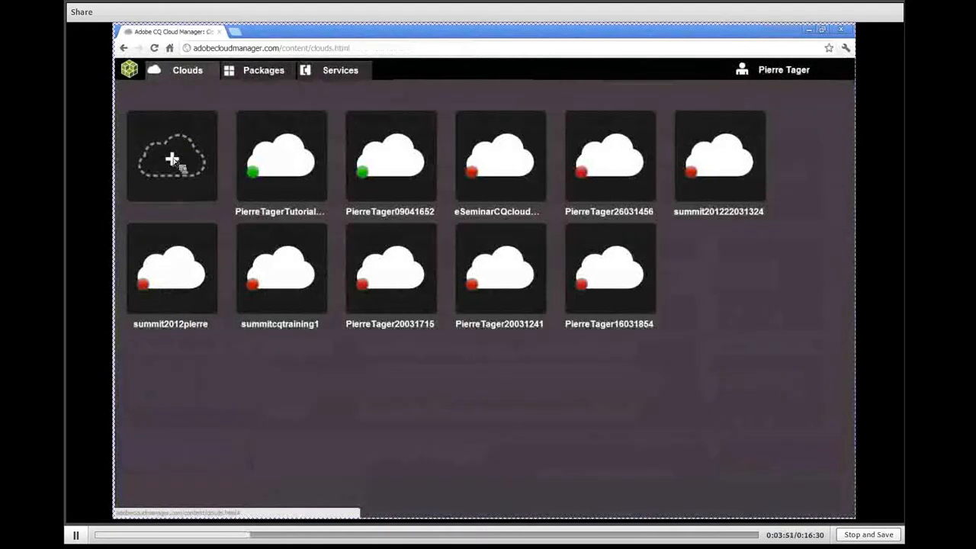
left_click(171, 159)
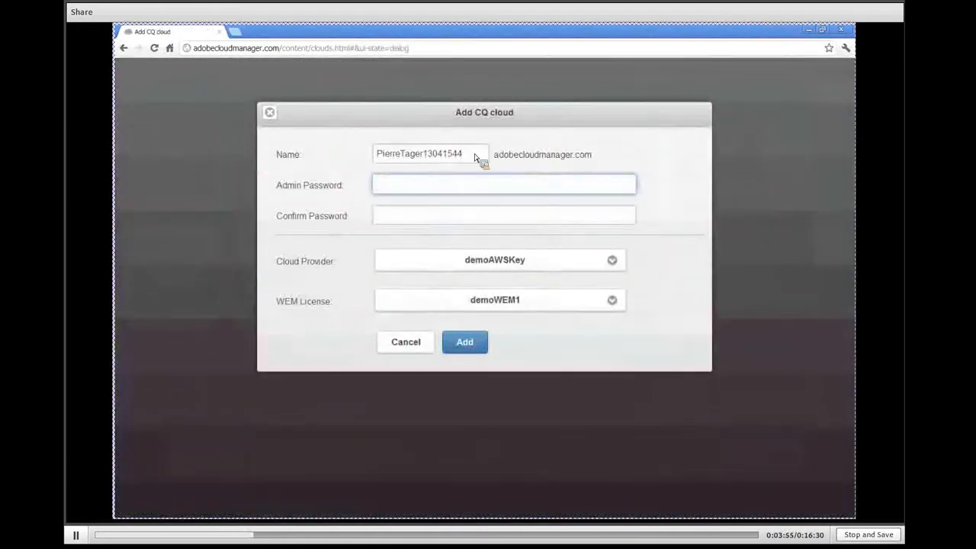
left_click(475, 157)
key("Left")
key("Left")
key("Left")
key("Left")
key("Left")
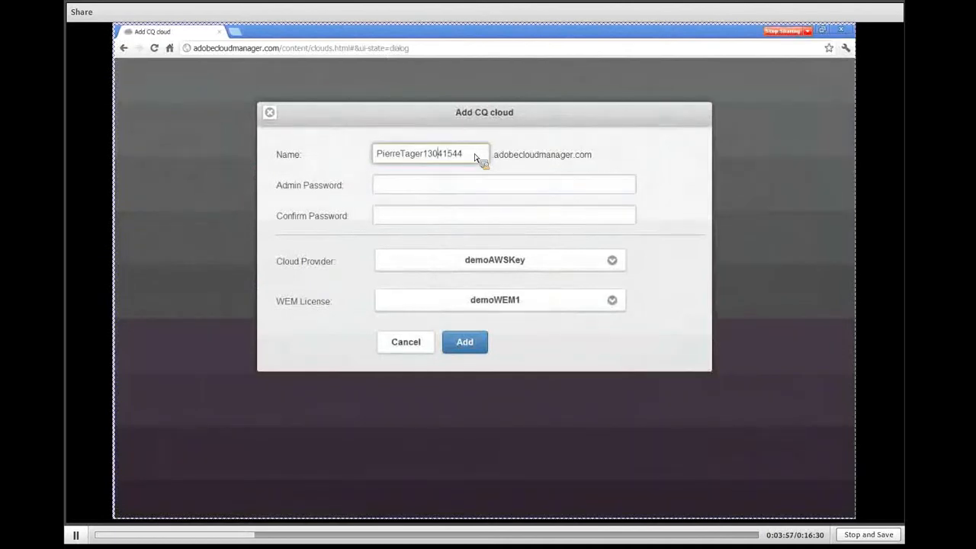
key("BackSpace")
key("BackSpace")
key("BackSpace")
key("BackSpace")
type("u")
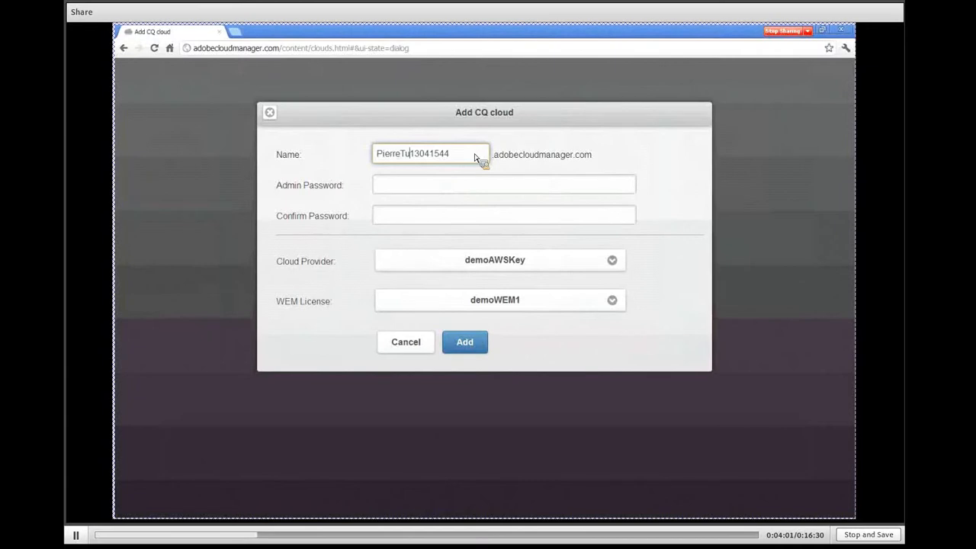
type("torial")
Enter the admin password for the new cloud and repeat it as confirmation
left_click(438, 191)
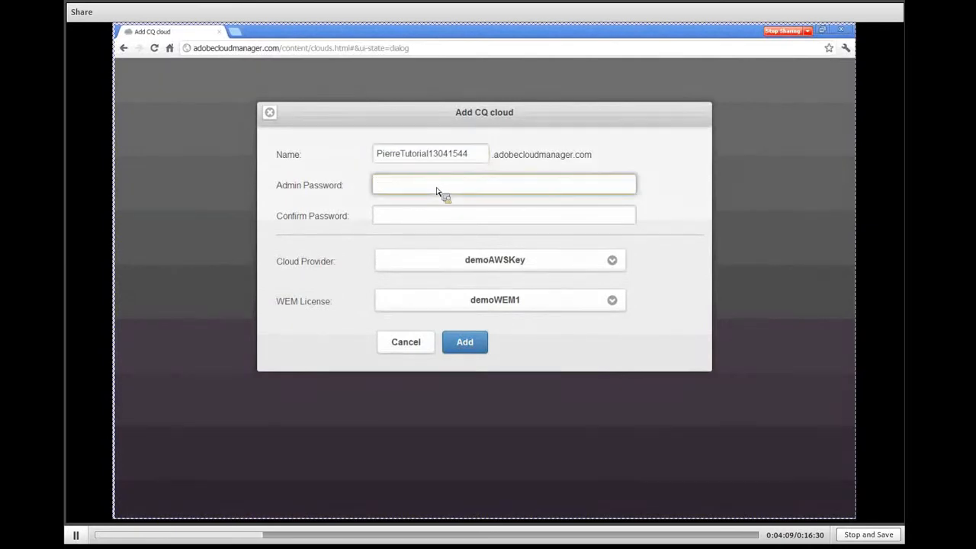
type("••••••••")
key("Tab")
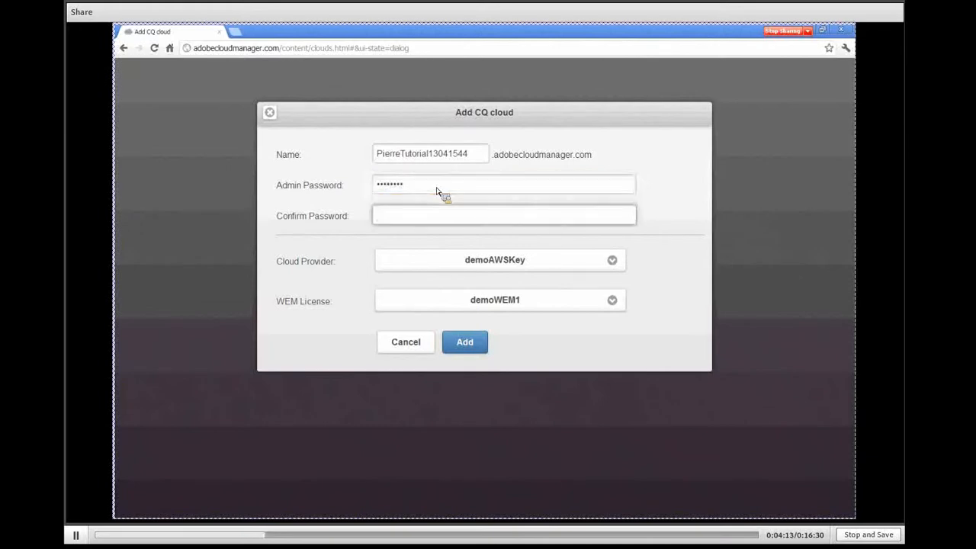
type("••••••••")
Choose demoAWSKey as the new cloud's cloud provider and CQ Training as its WEM license
left_click(614, 261)
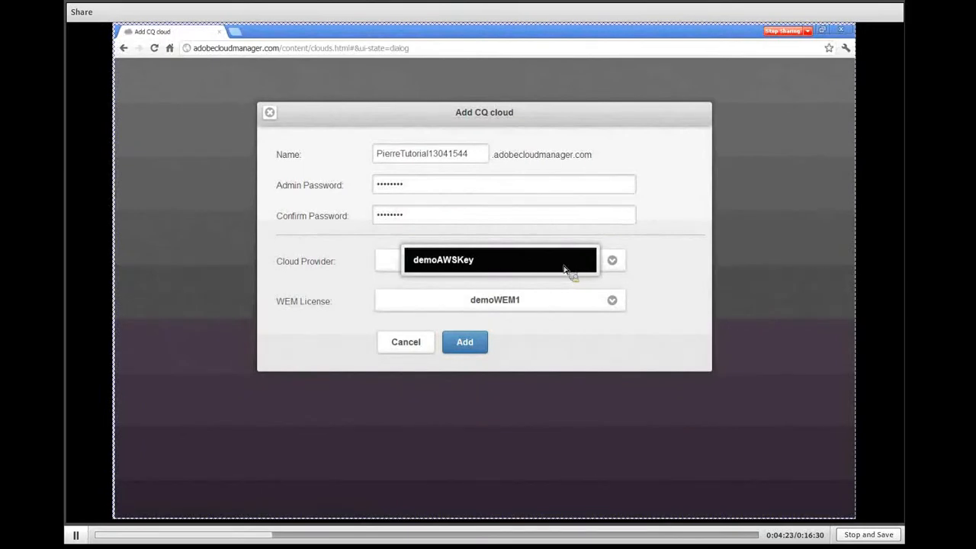
left_click(525, 262)
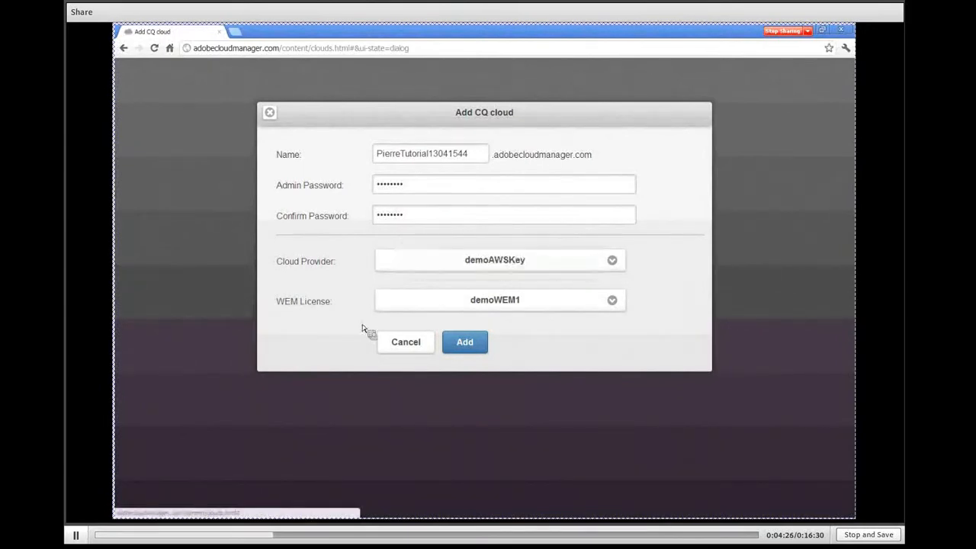
left_click(614, 308)
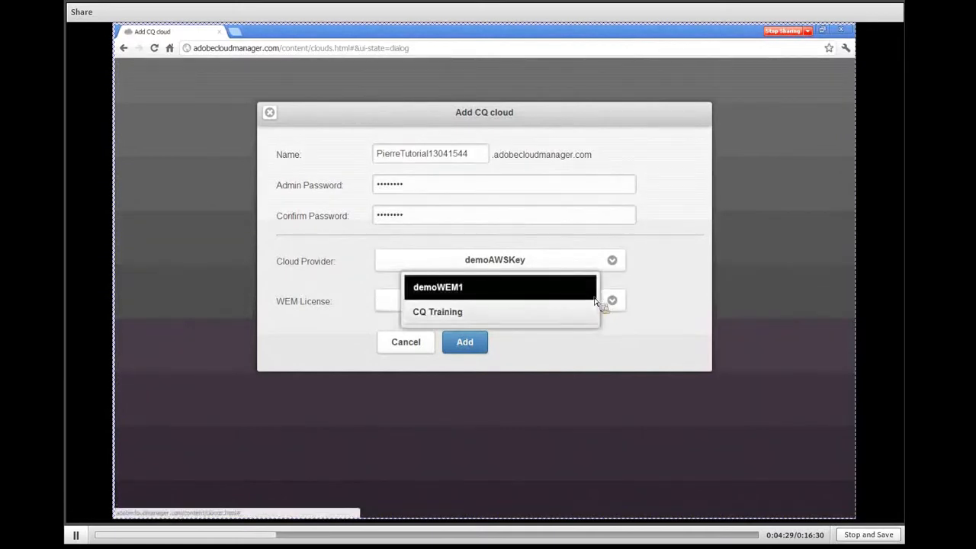
left_click(584, 322)
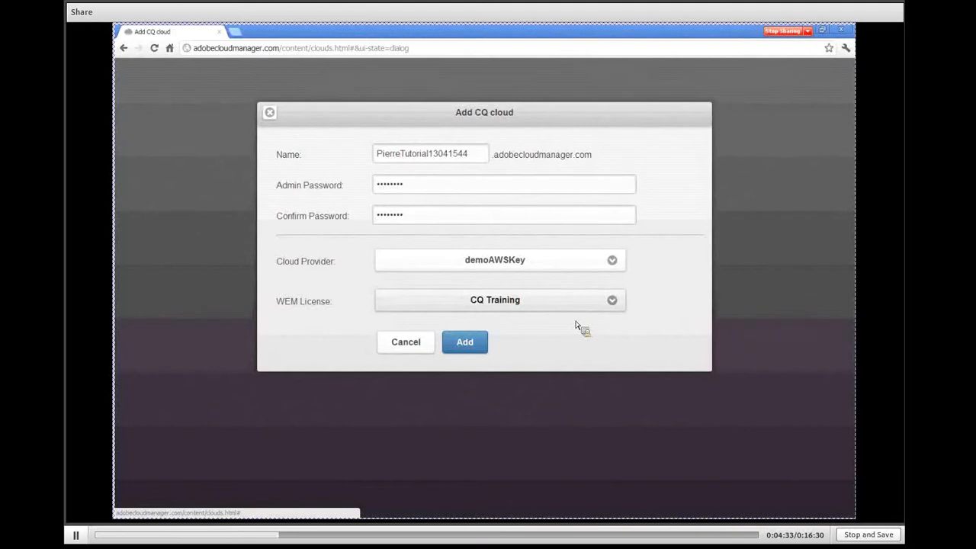
Create the configured CQ cloud and add one more publish node to it
left_click(465, 343)
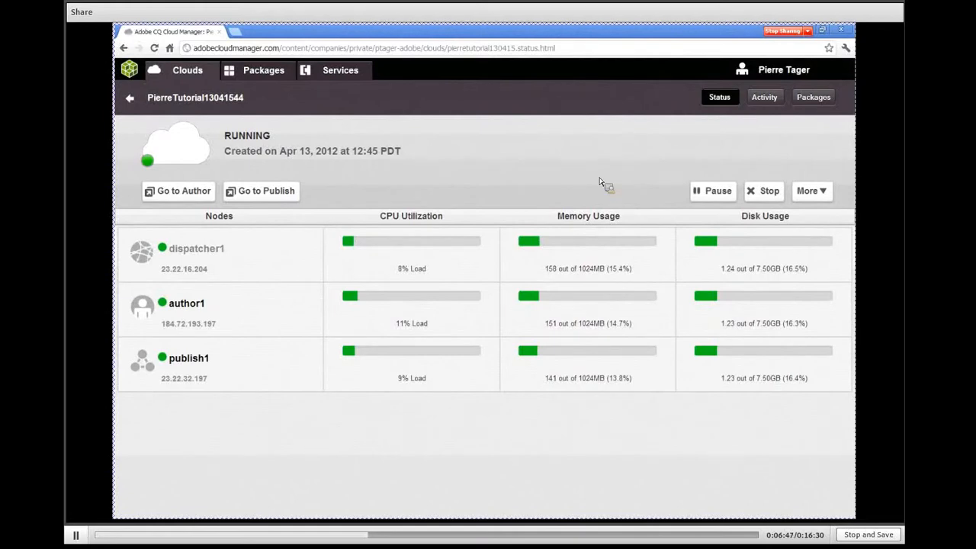
left_click(825, 195)
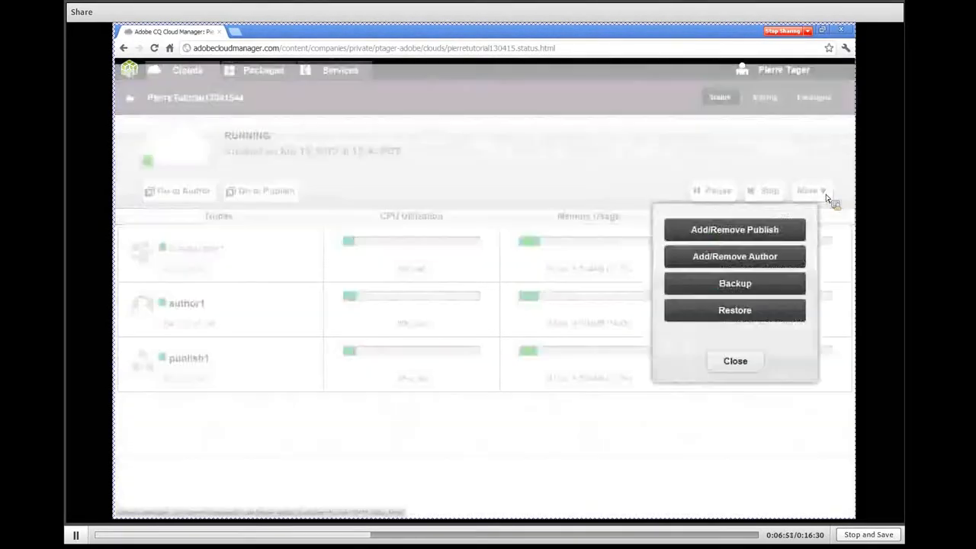
left_click(769, 231)
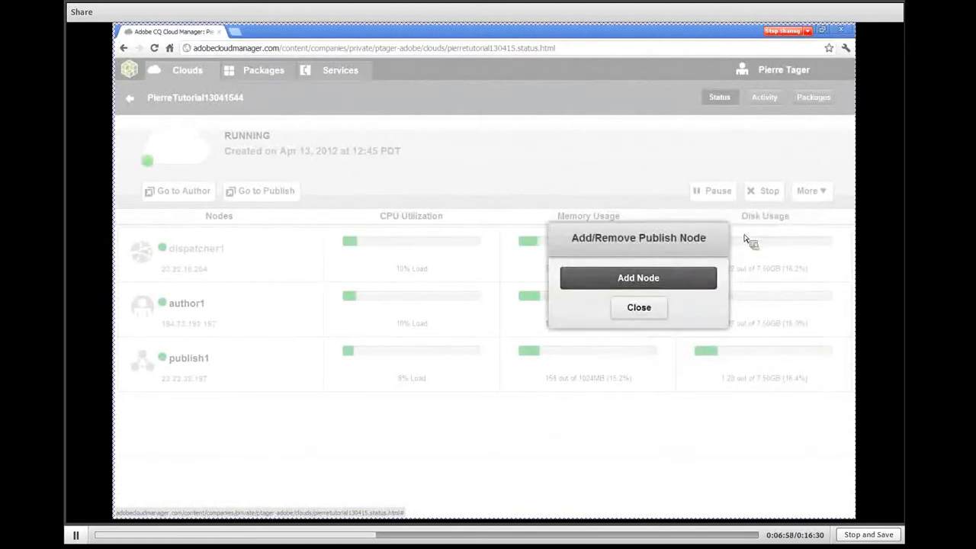
left_click(662, 279)
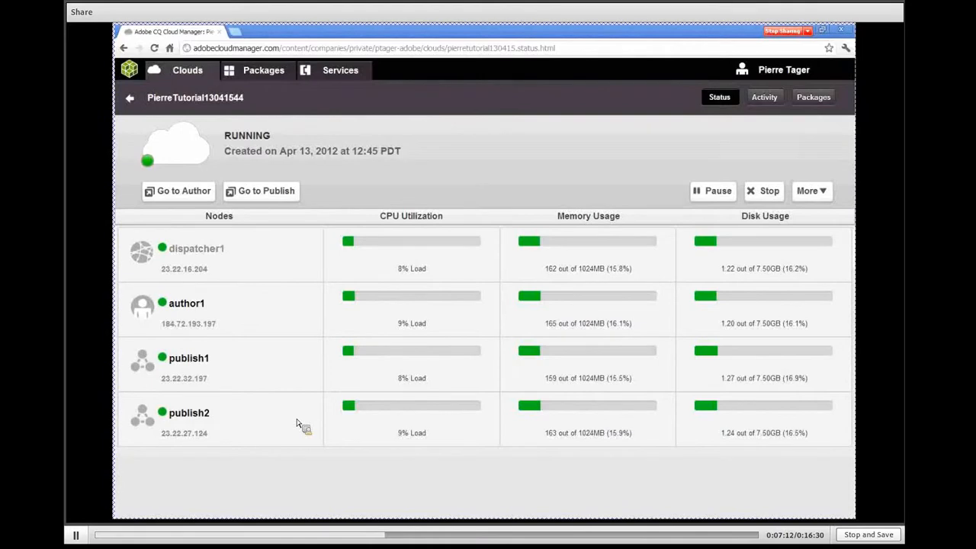
Turn on scheduled backup for the new cloud and set its retention copies to 10
left_click(812, 192)
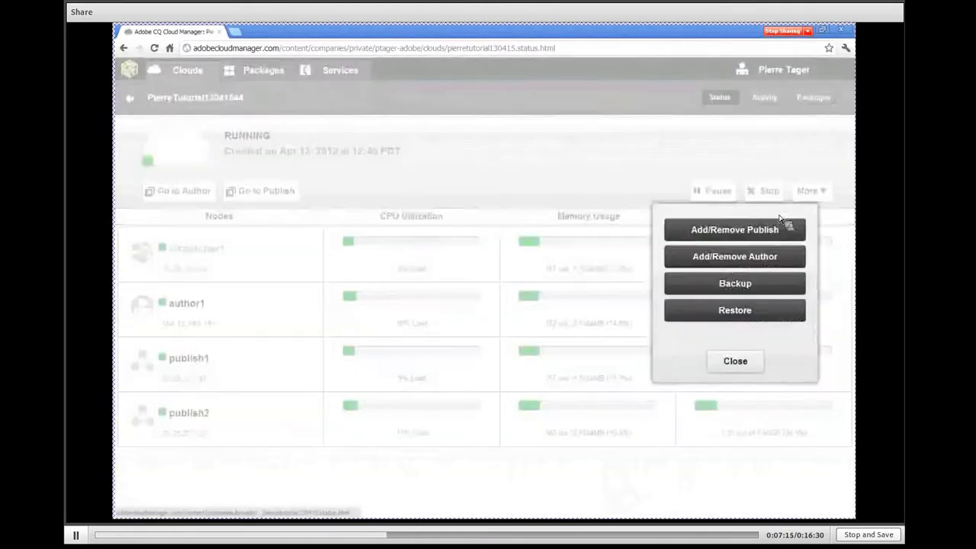
left_click(765, 287)
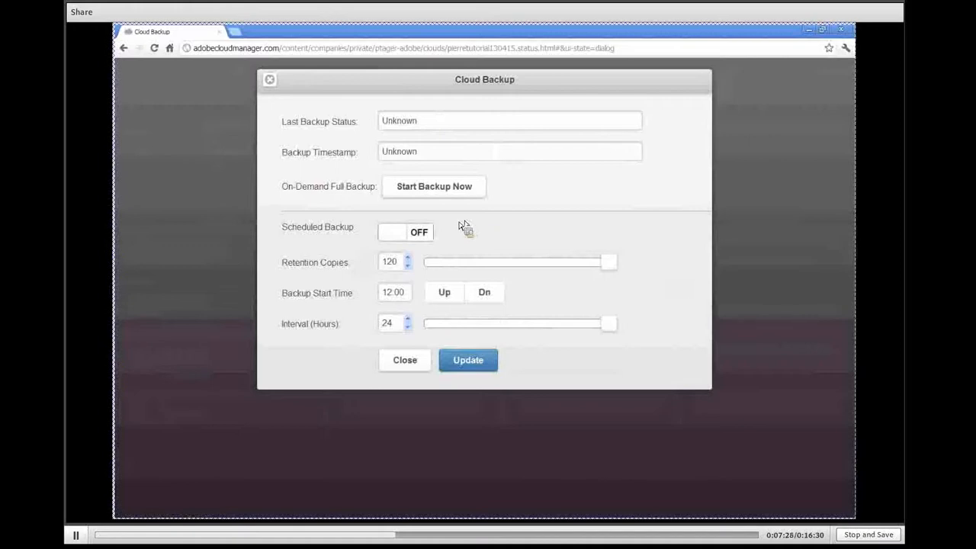
left_click(401, 233)
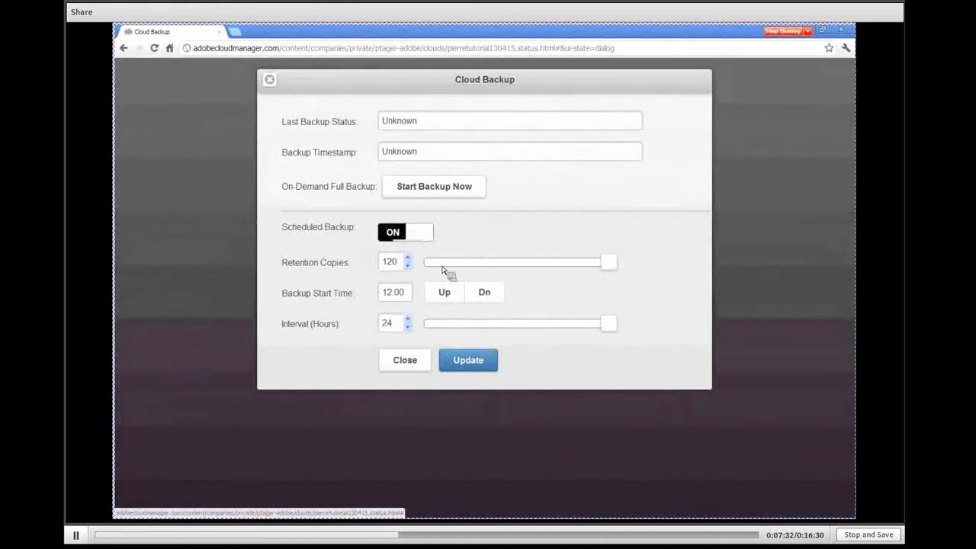
left_click_drag(399, 264, 372, 268)
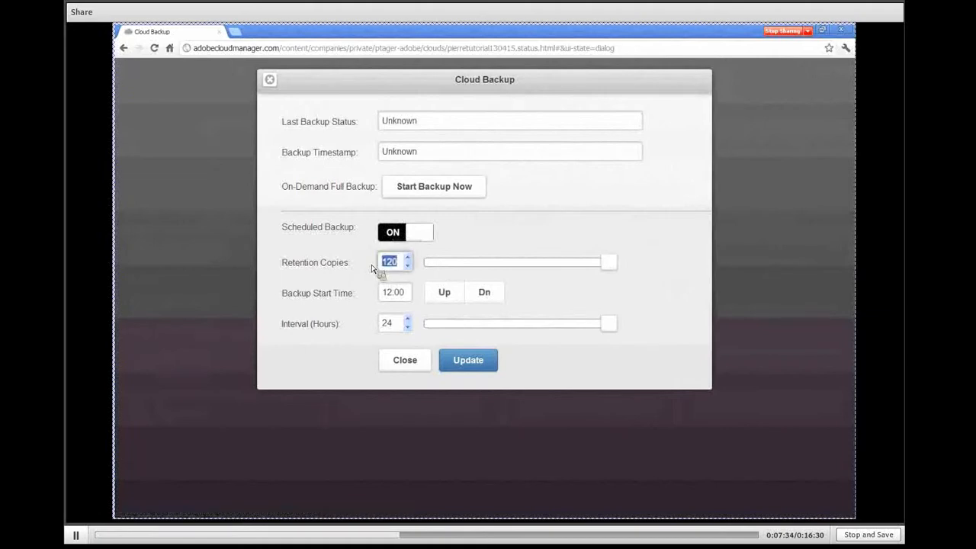
type("10")
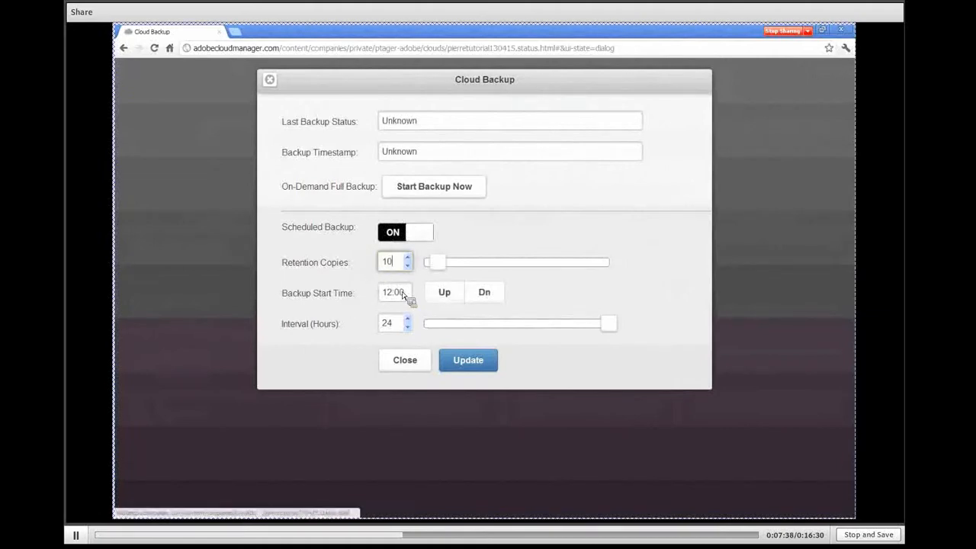
Set the backup start time to 22:00 and save the cloud's backup settings
left_click(453, 297)
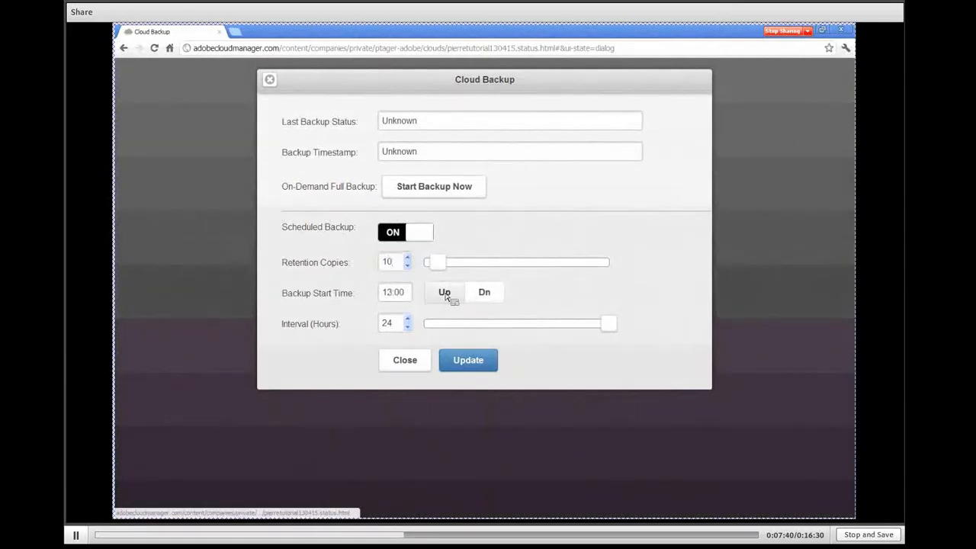
left_click(444, 296)
left_click(444, 296)
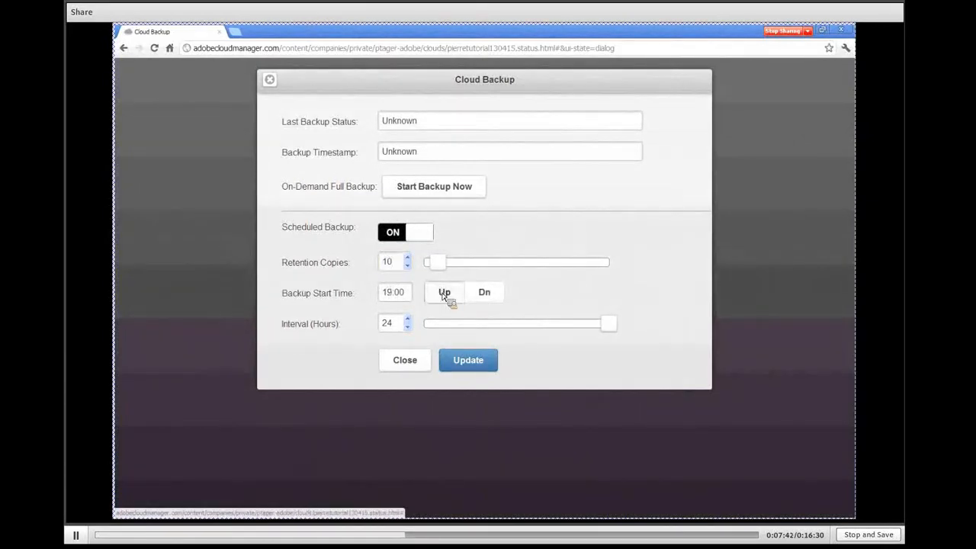
left_click(444, 296)
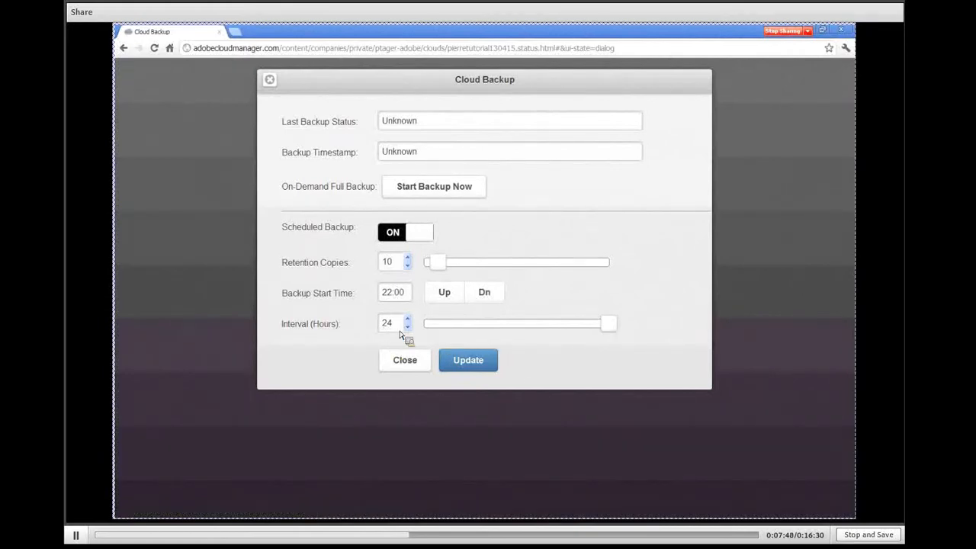
left_click(470, 368)
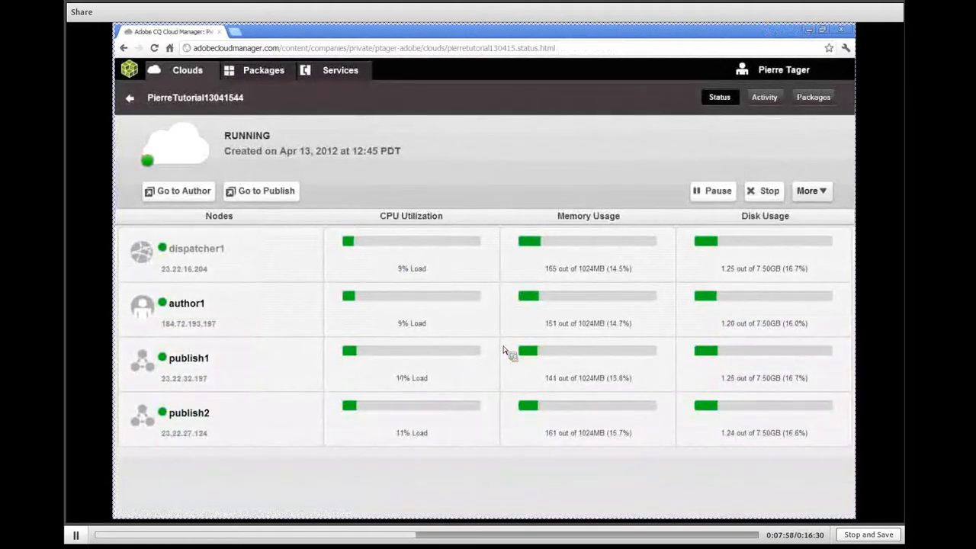
View the form for restoring the cloud from a backup and close it without restoring
left_click(821, 199)
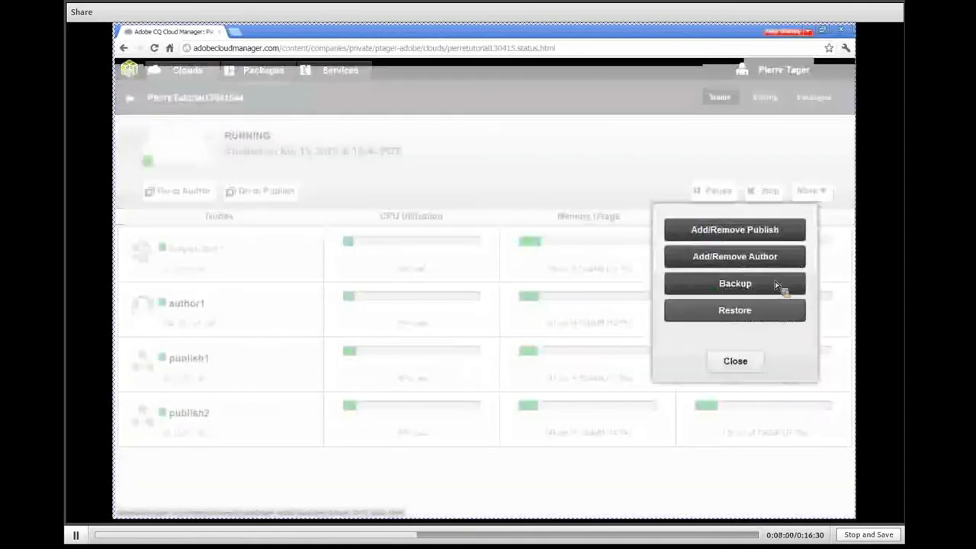
left_click(734, 310)
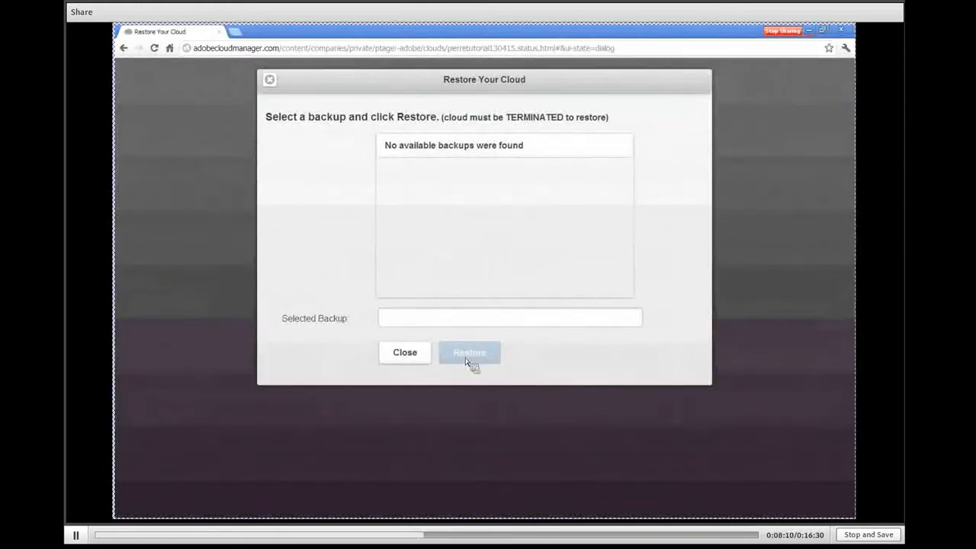
left_click(404, 363)
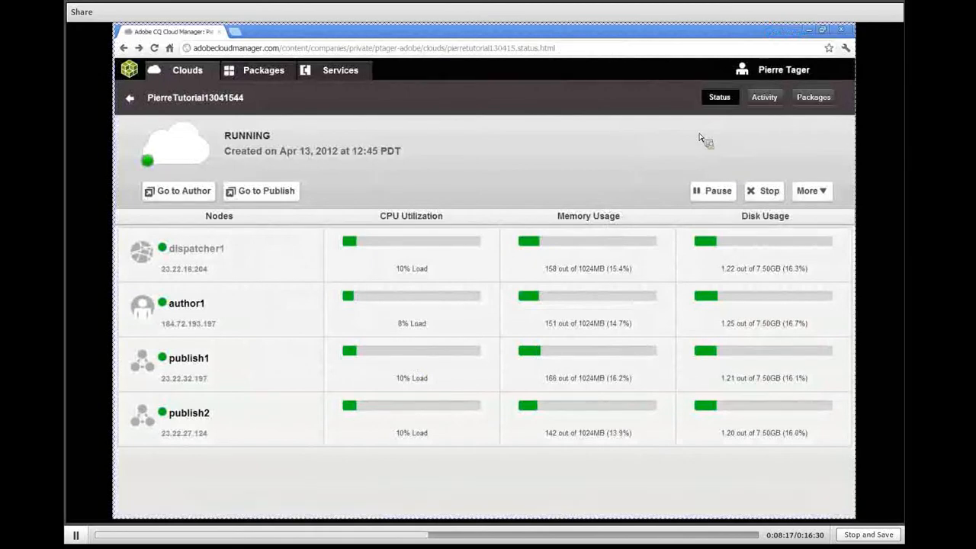
View the cloud's activity log and its per-node package list, and return to the overview of all clouds
left_click(775, 100)
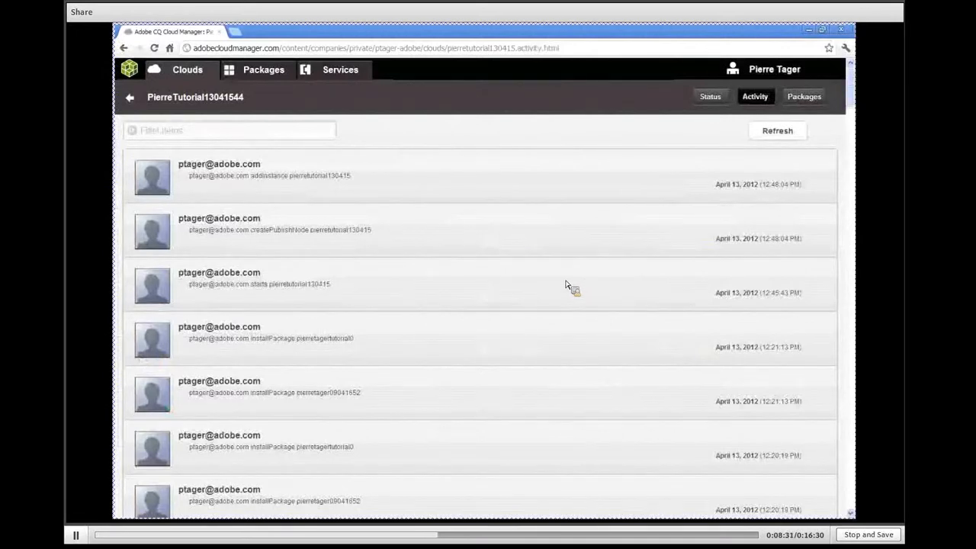
left_click(813, 100)
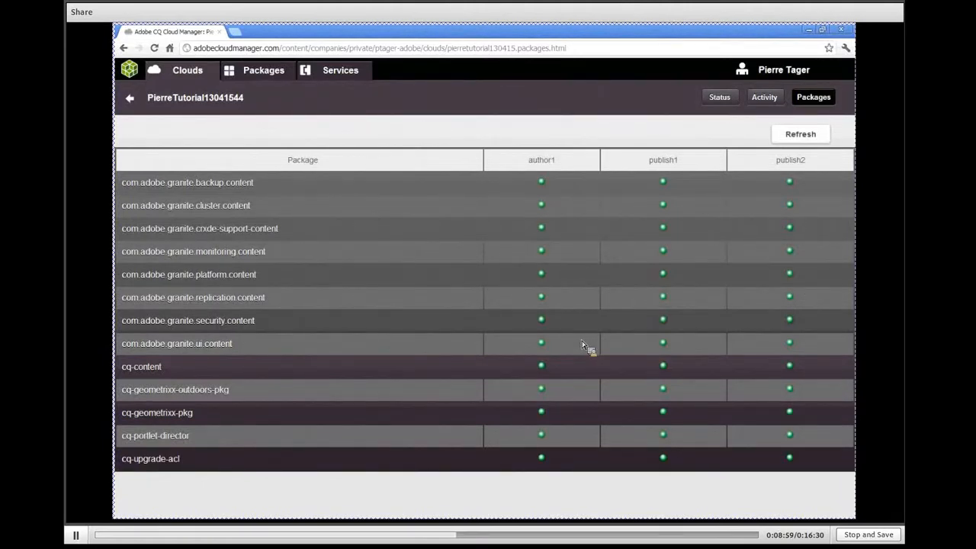
left_click(131, 98)
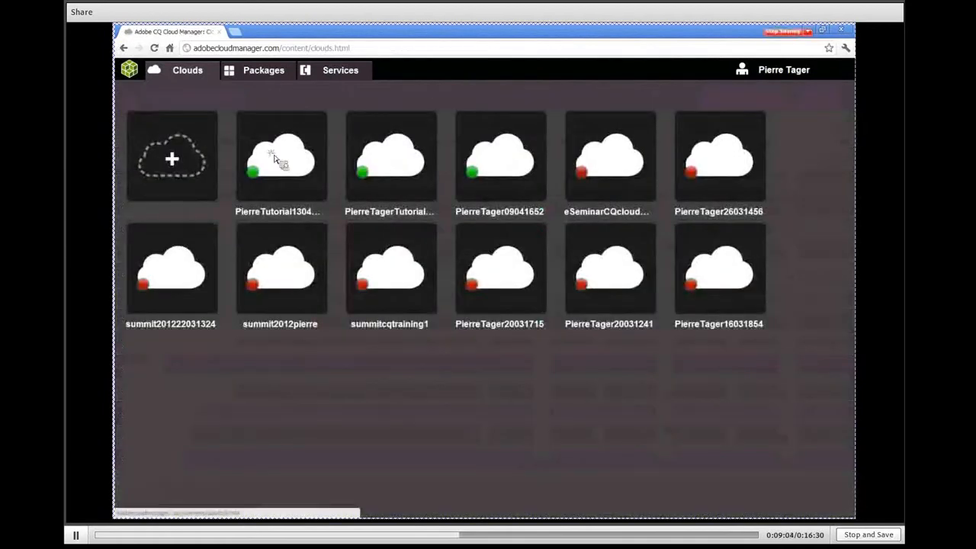
Open the new cloud's author instance and sign in with username admin and the admin password
left_click(277, 160)
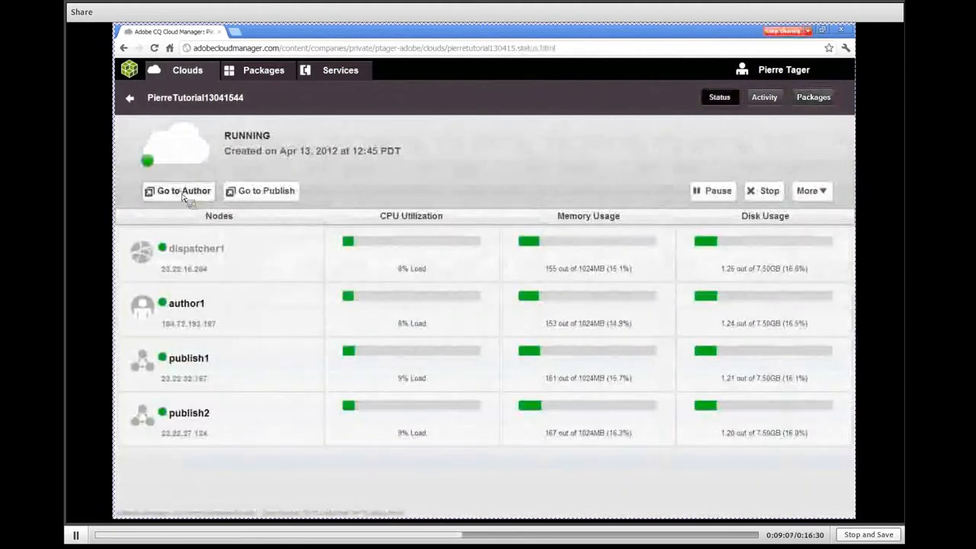
left_click(183, 193)
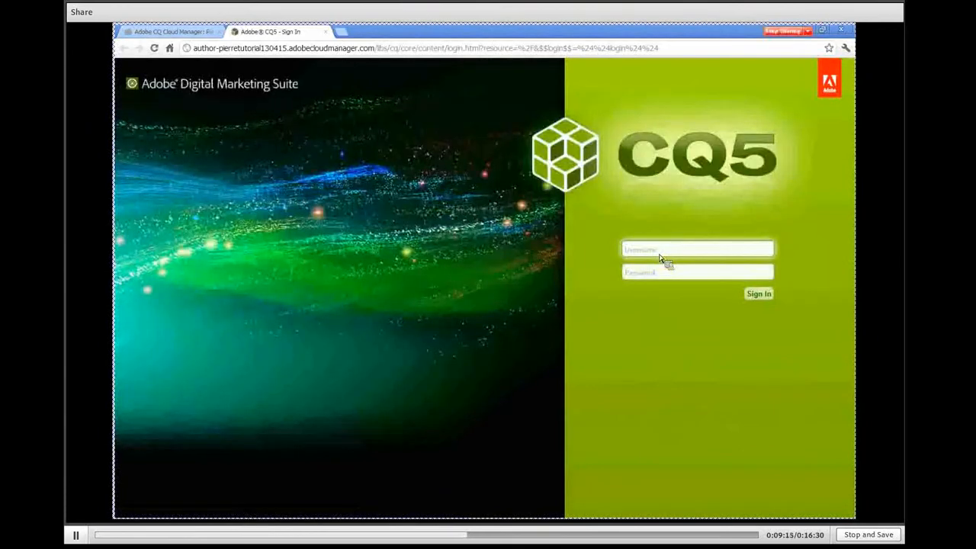
type("admin")
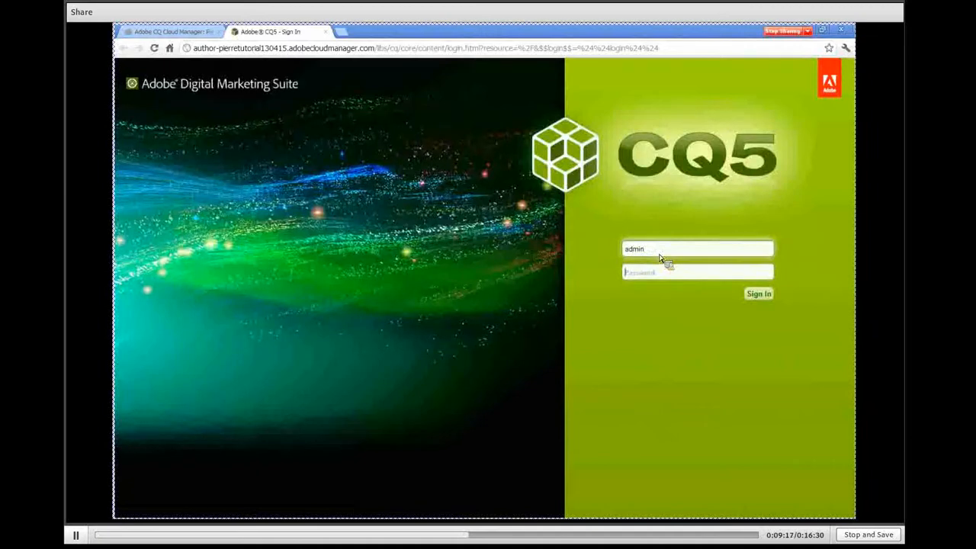
key("Tab")
type("admin")
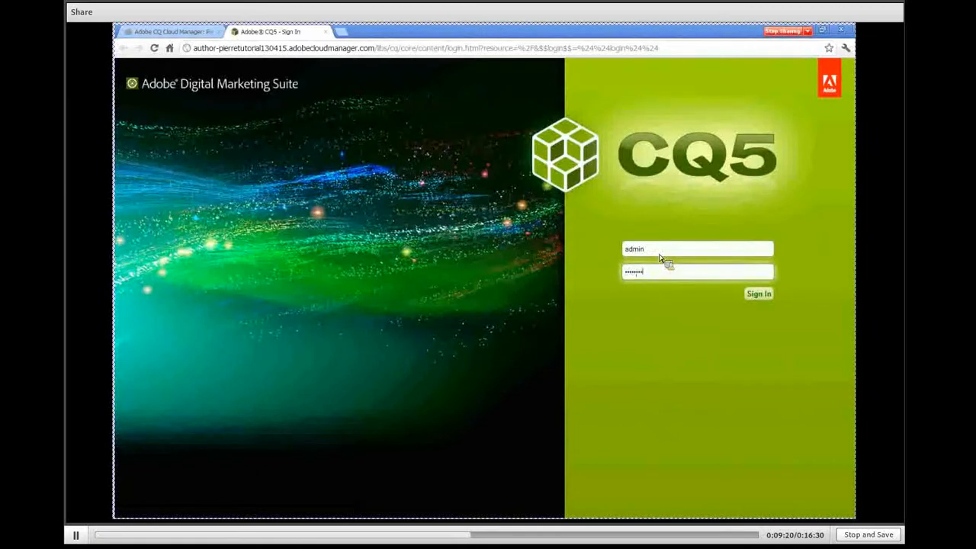
left_click(766, 298)
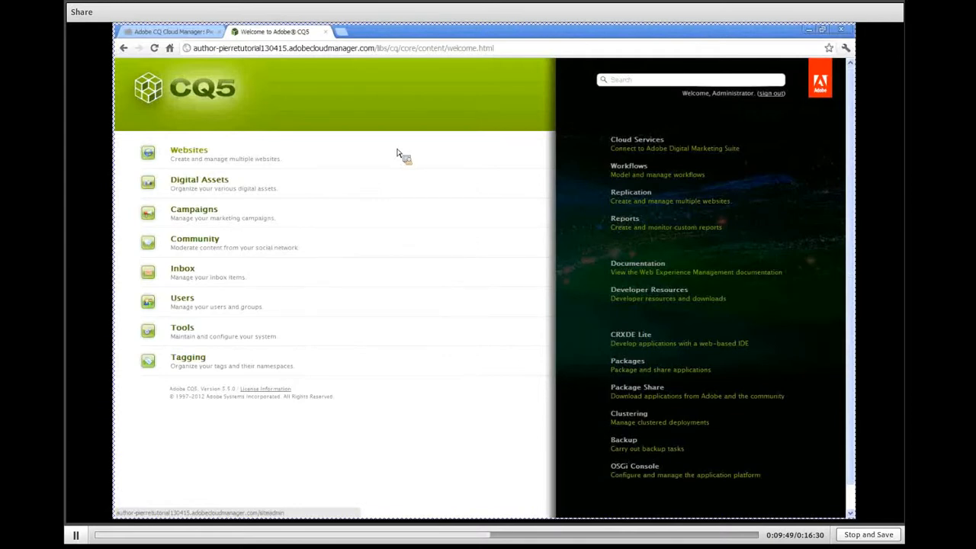
Switch to Adobe CQ Cloud Manager, view the cloud's publish site, and return to the cloud's status page
left_click(194, 35)
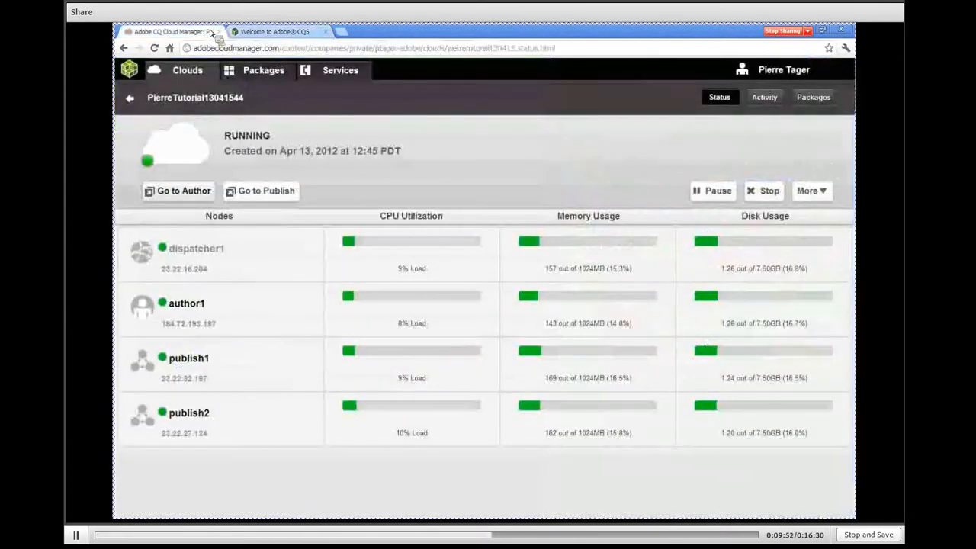
left_click(259, 191)
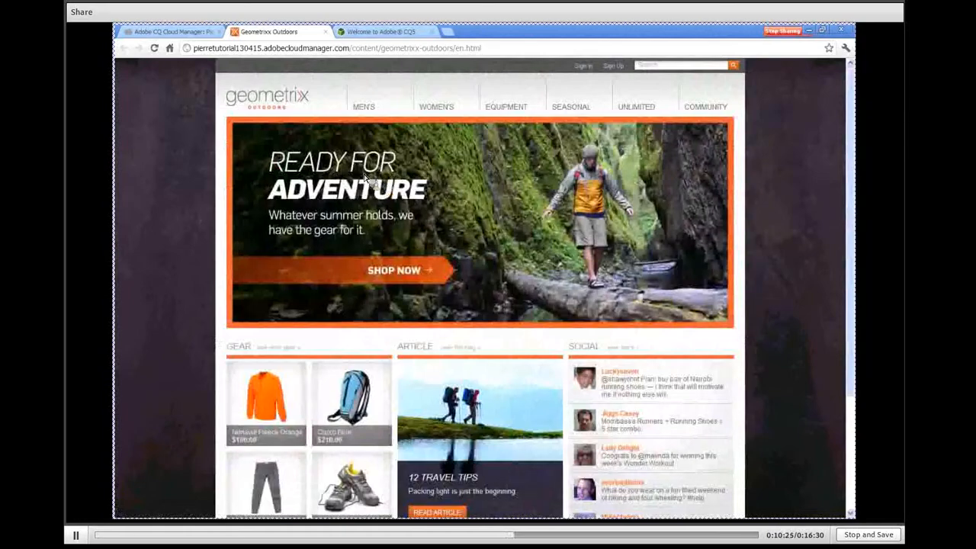
left_click(182, 32)
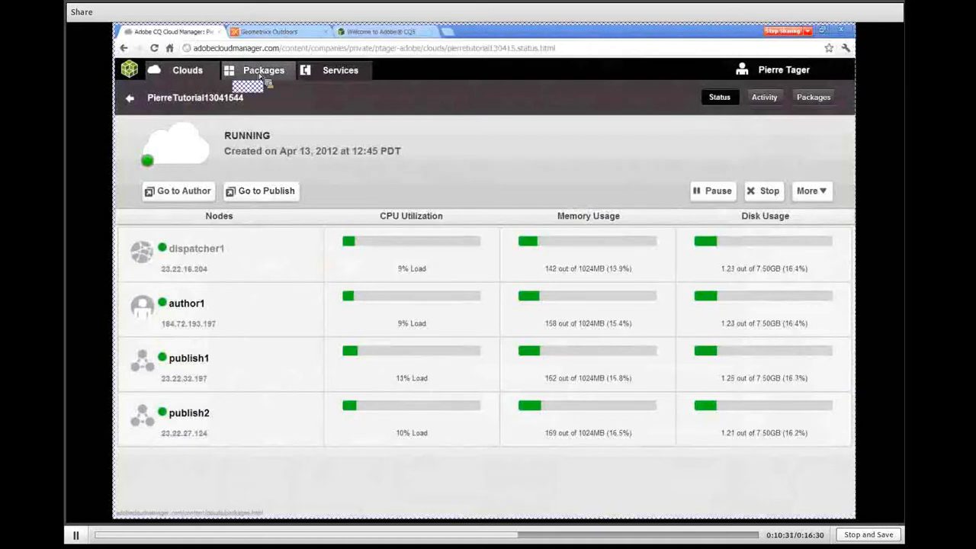
Open the twitter package from the available packages and review its package information
left_click(260, 74)
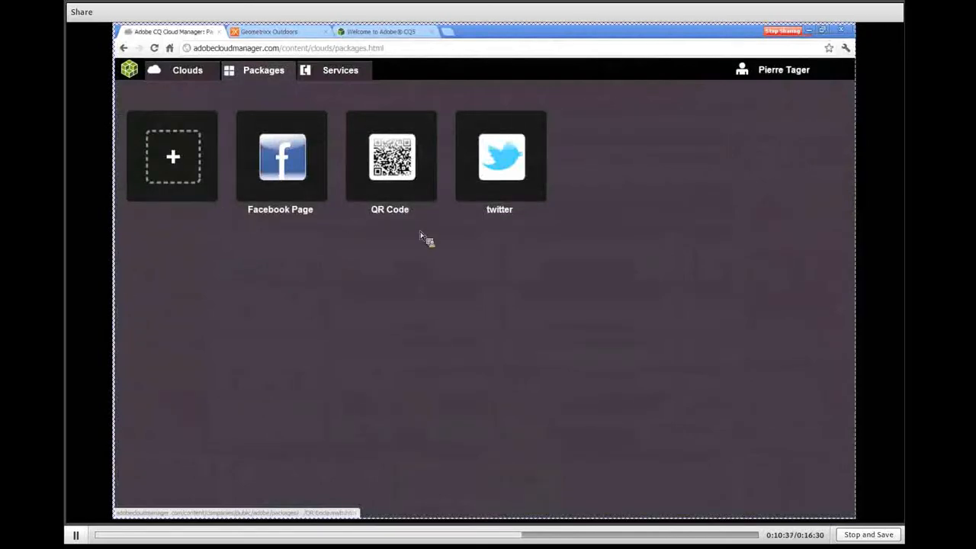
left_click(507, 163)
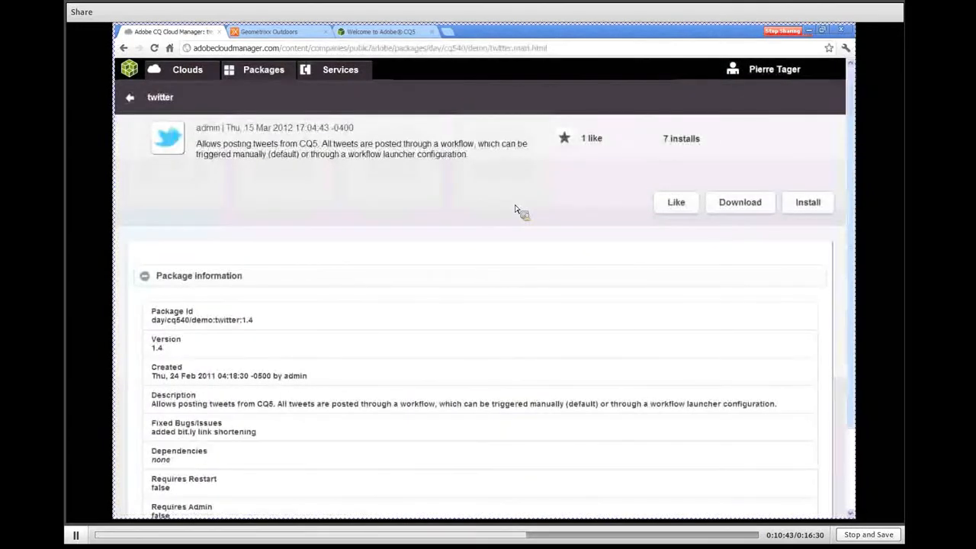
scroll(515, 209, "down", 3)
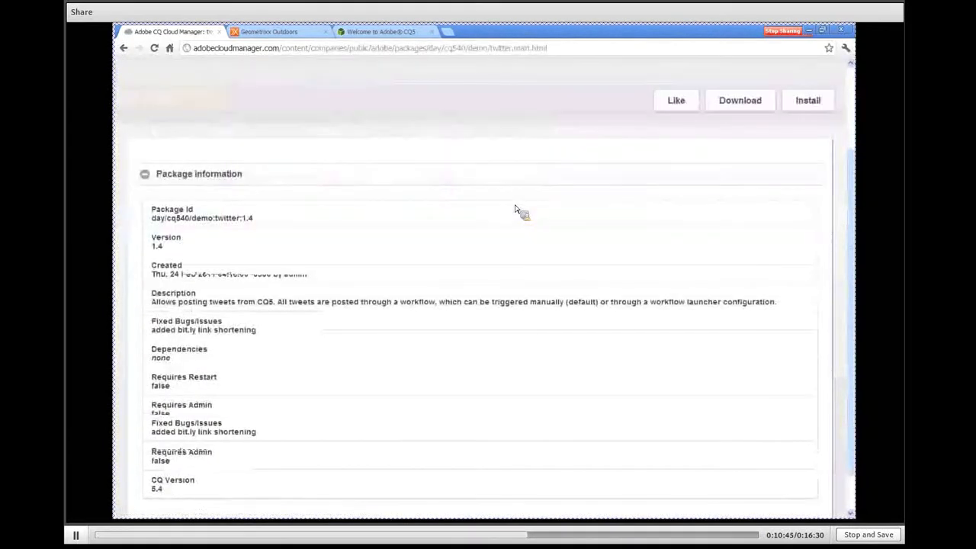
scroll(505, 211, "up", 3)
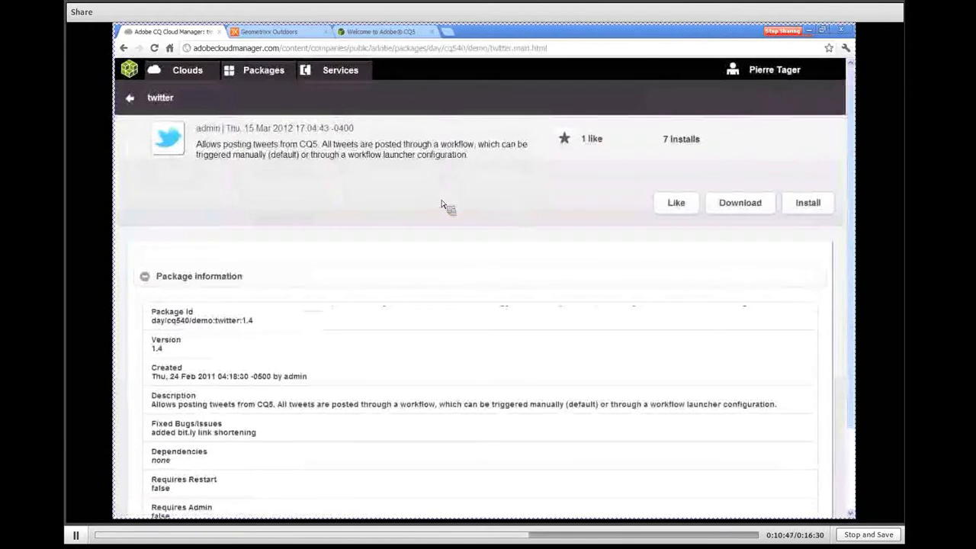
scroll(441, 204, "down", 3)
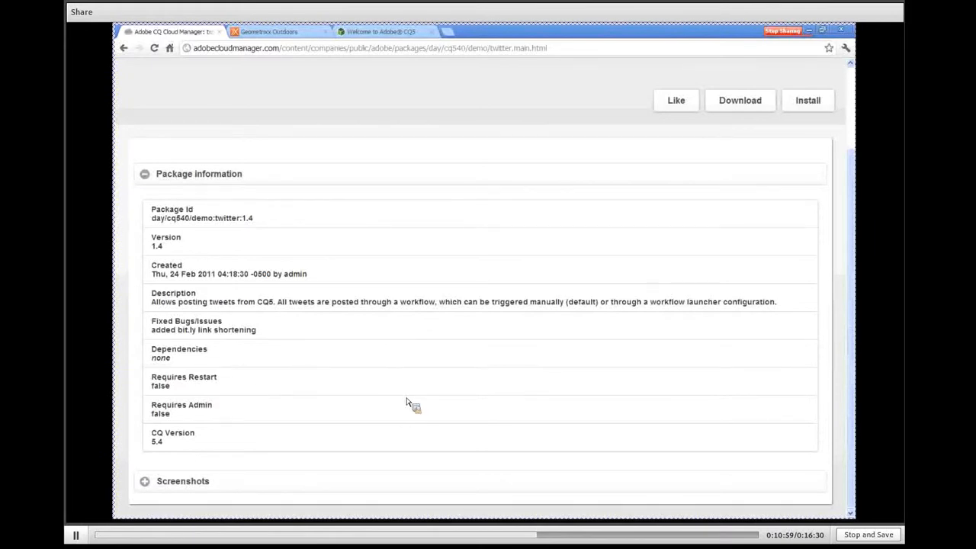
scroll(408, 402, "up", 3)
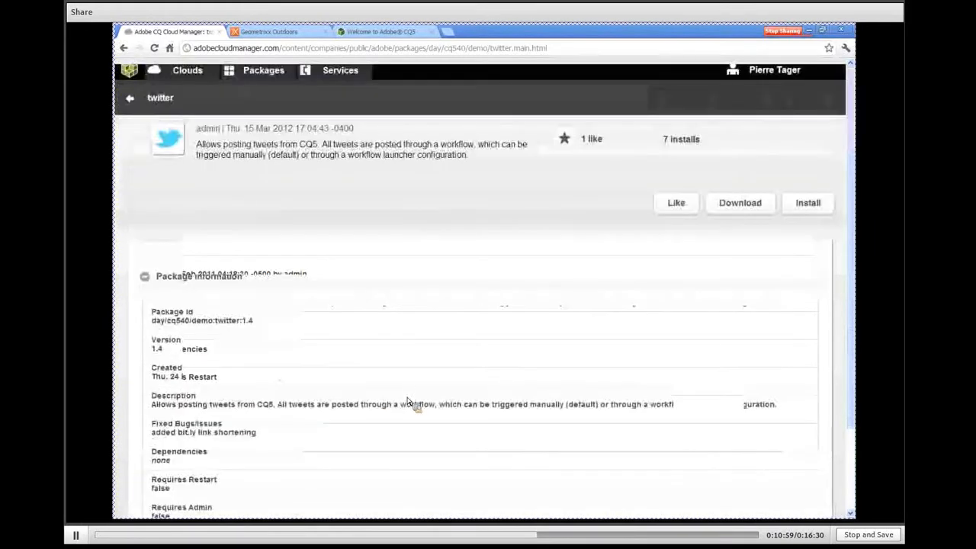
Install the twitter package on all three available clouds
left_click(812, 204)
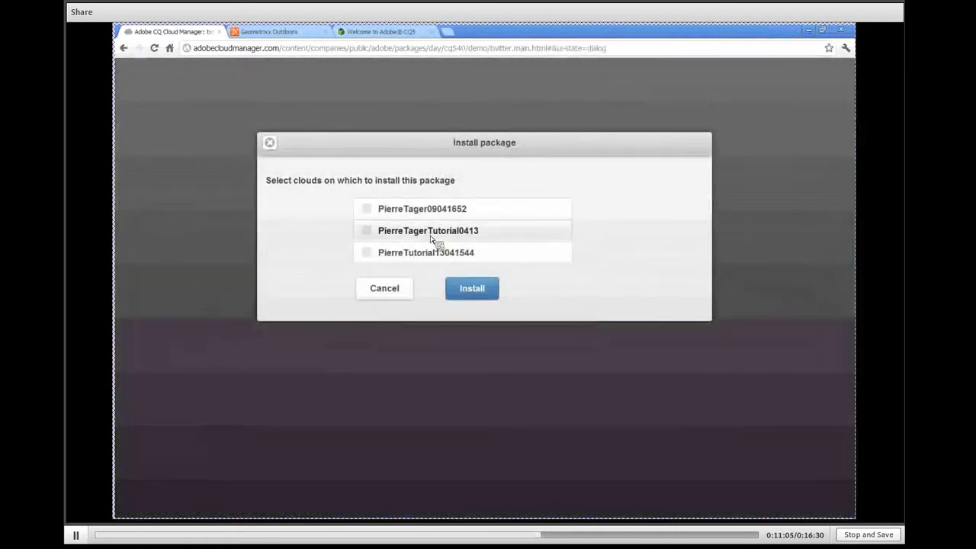
left_click(371, 215)
left_click(371, 230)
left_click(371, 252)
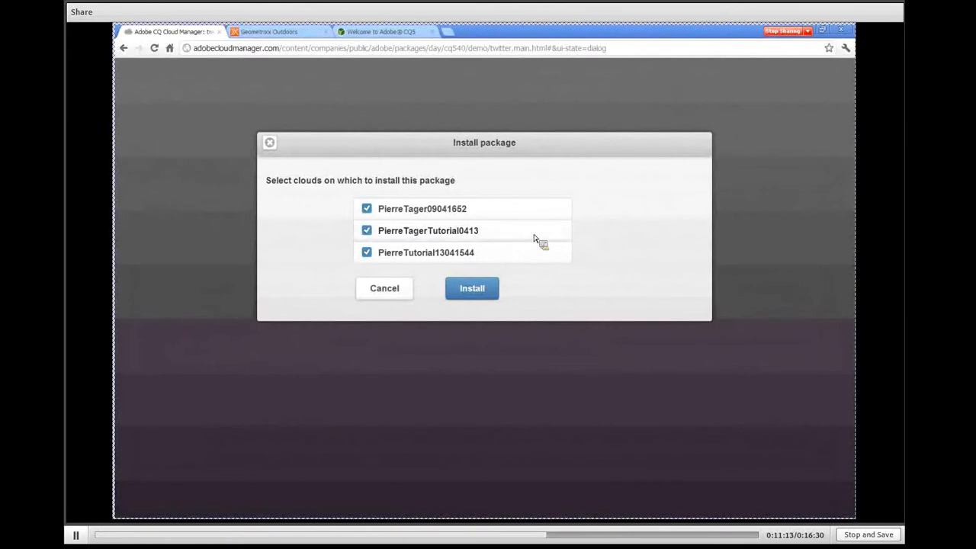
left_click(477, 291)
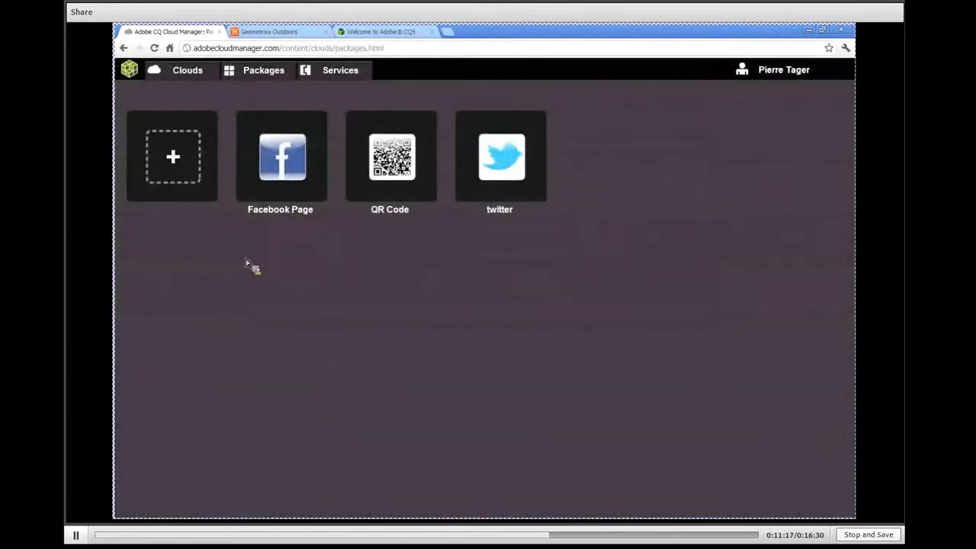
Open the new cloud's package list and check the twitter entry across its author and publish nodes
left_click(183, 73)
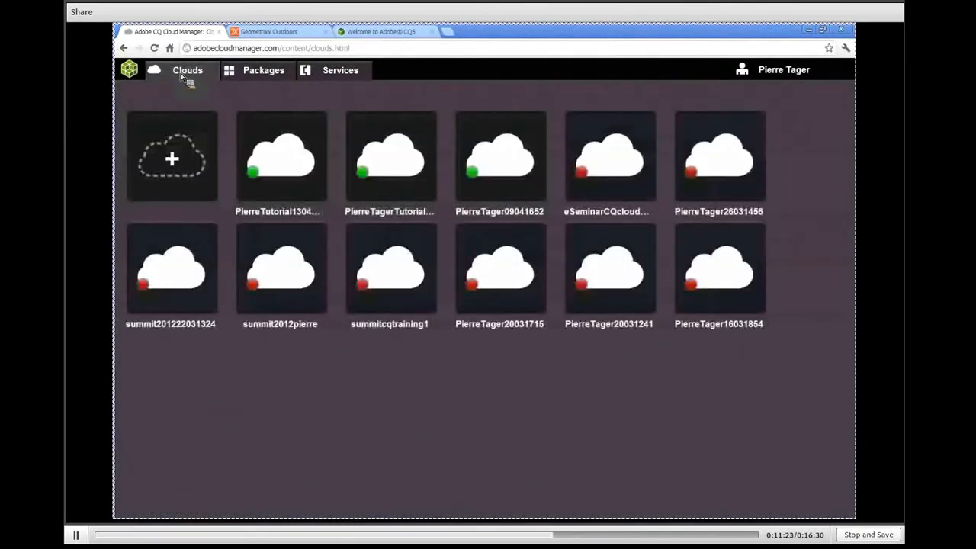
left_click(285, 164)
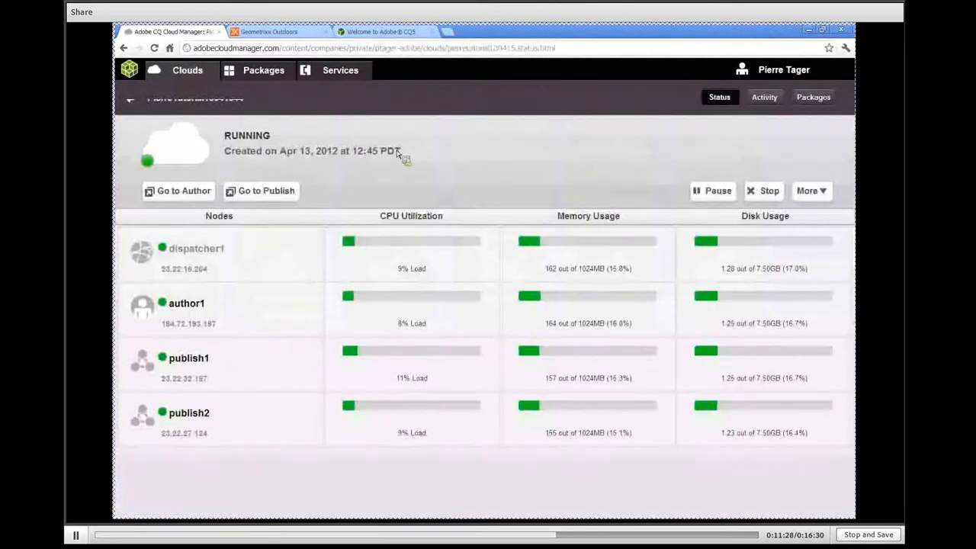
left_click(813, 98)
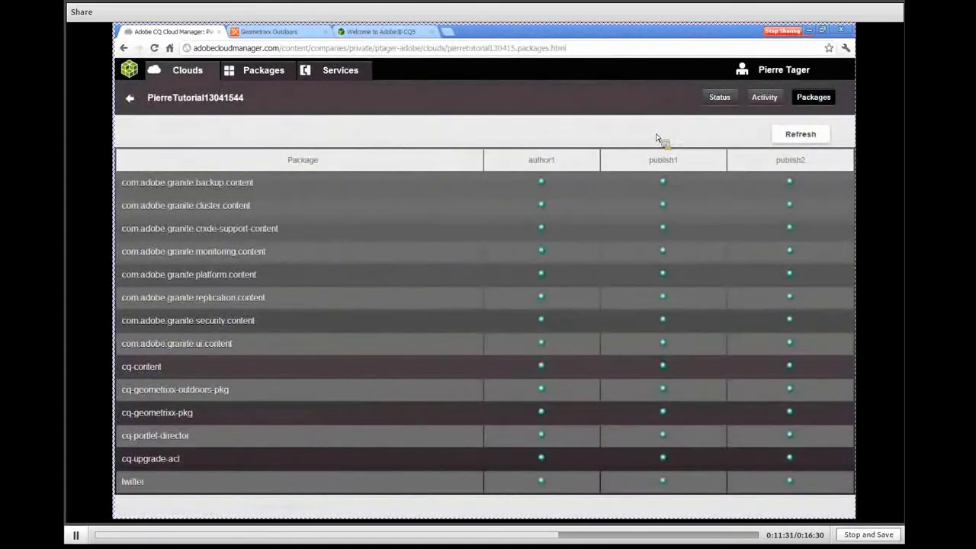
double_click(128, 483)
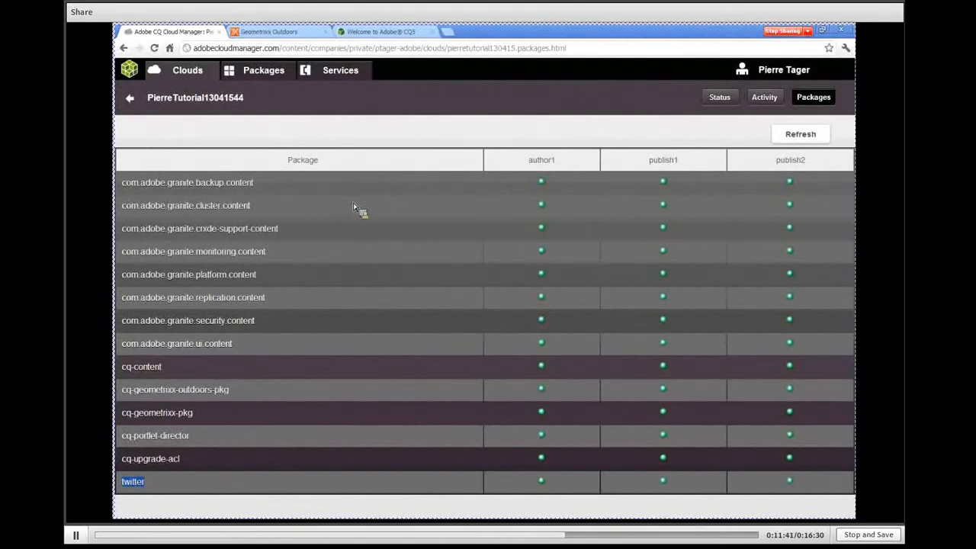
Browse the packages available to add, filtering by the Mobile, Social Collaboration and All categories
left_click(257, 74)
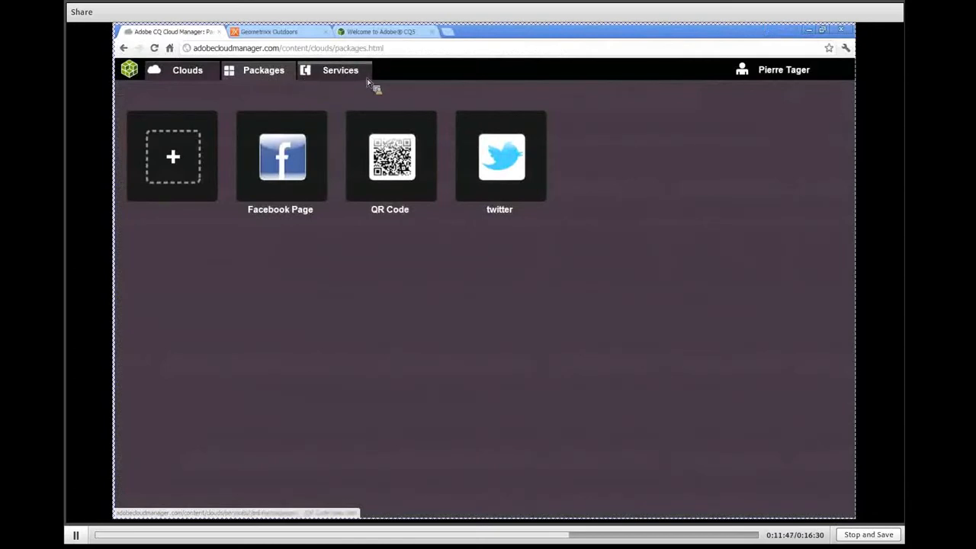
left_click(174, 157)
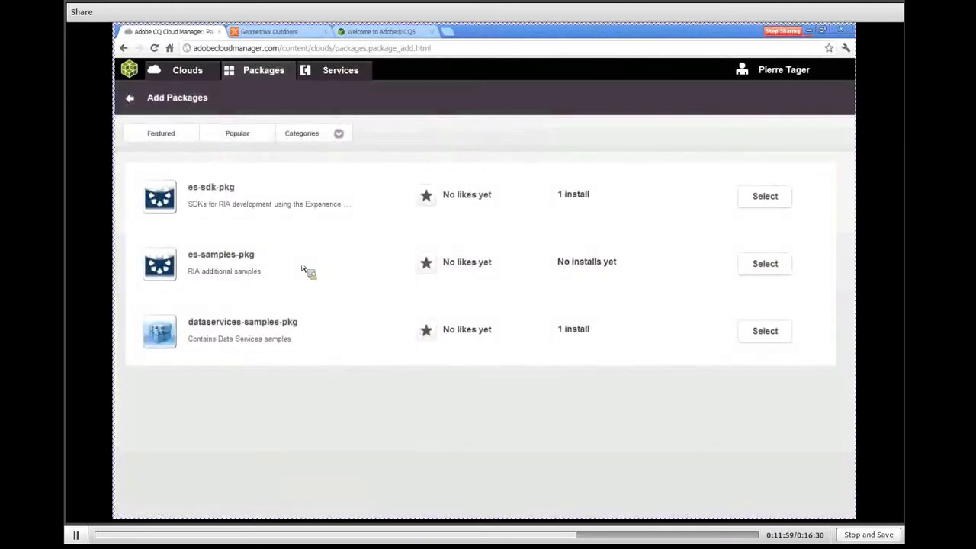
left_click(329, 132)
left_click(326, 190)
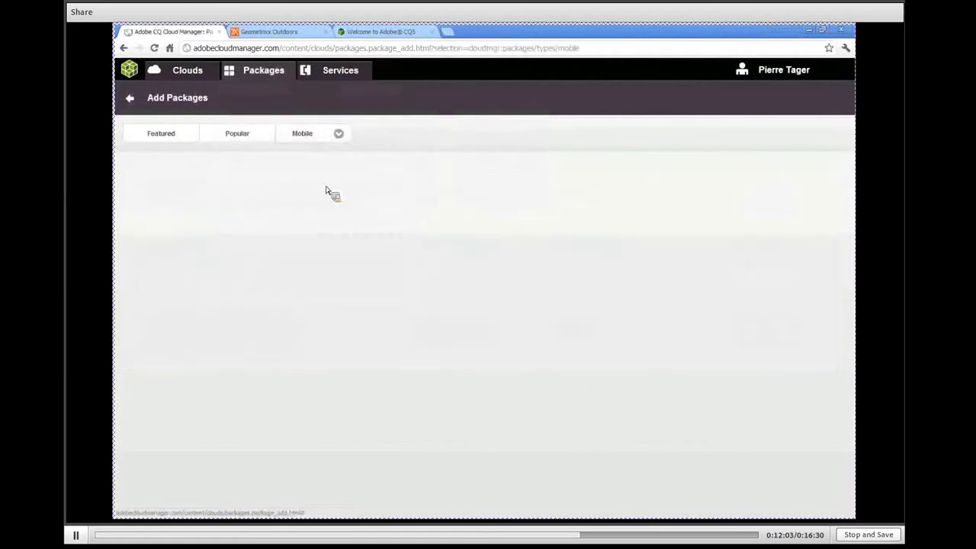
left_click(349, 133)
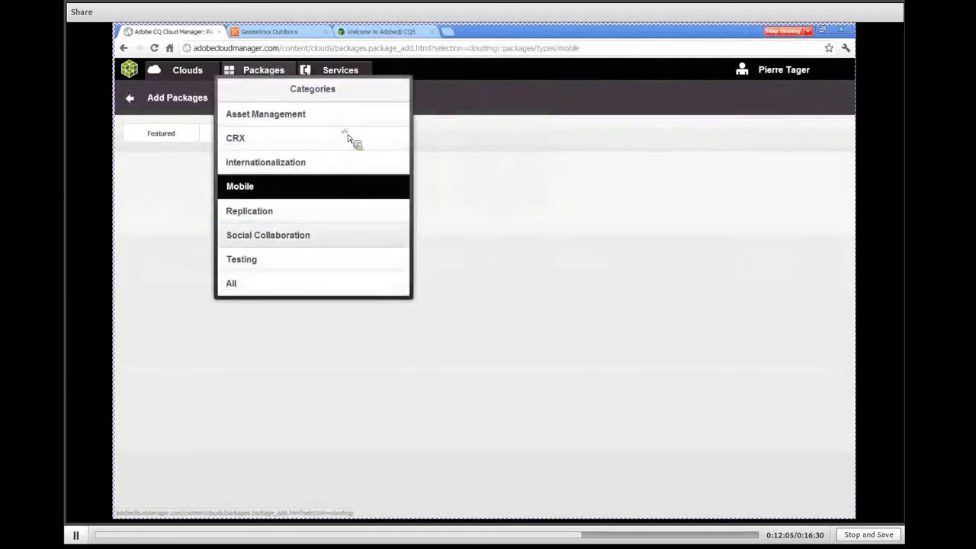
left_click(328, 241)
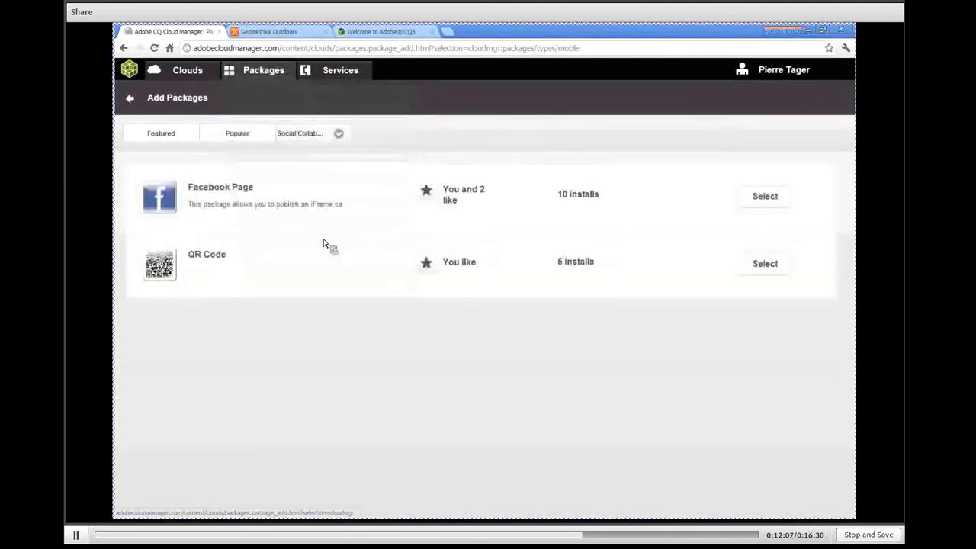
left_click(339, 134)
left_click(330, 283)
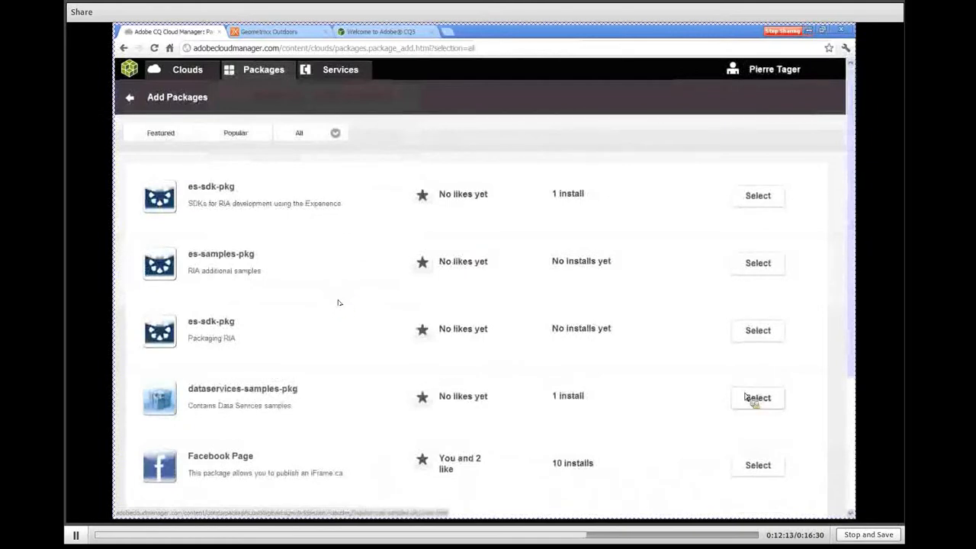
Open dataservices-samples-pkg, view the choice of clouds for installing it, and cancel the installation
left_click(776, 400)
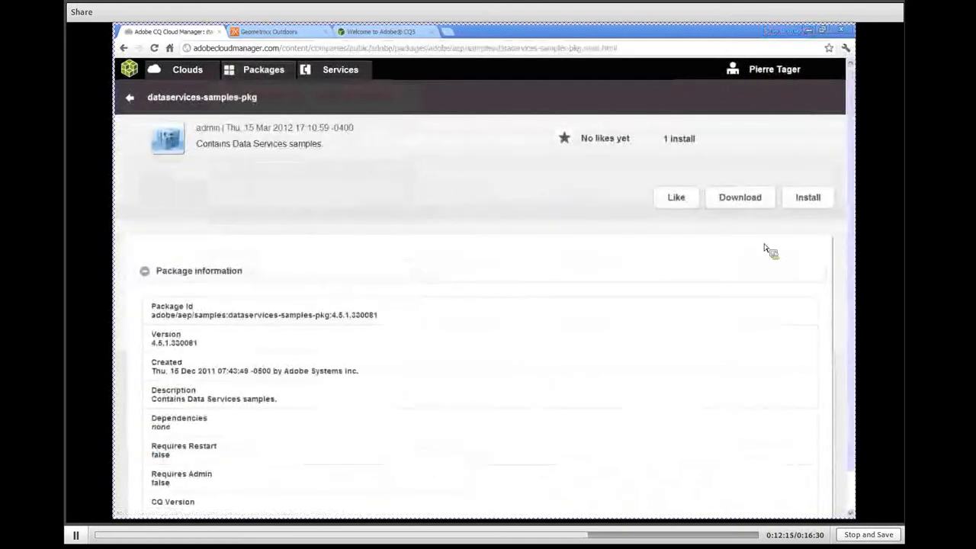
left_click(807, 200)
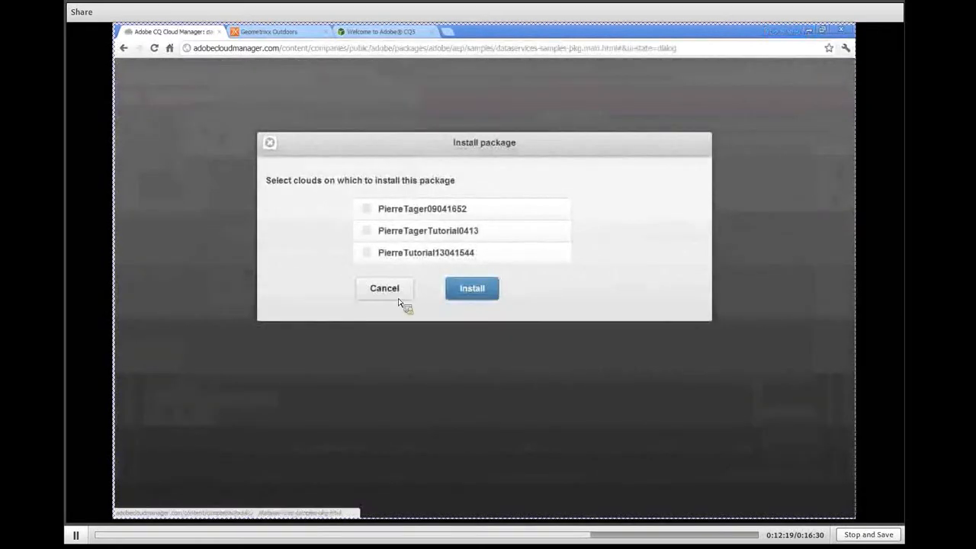
left_click(388, 294)
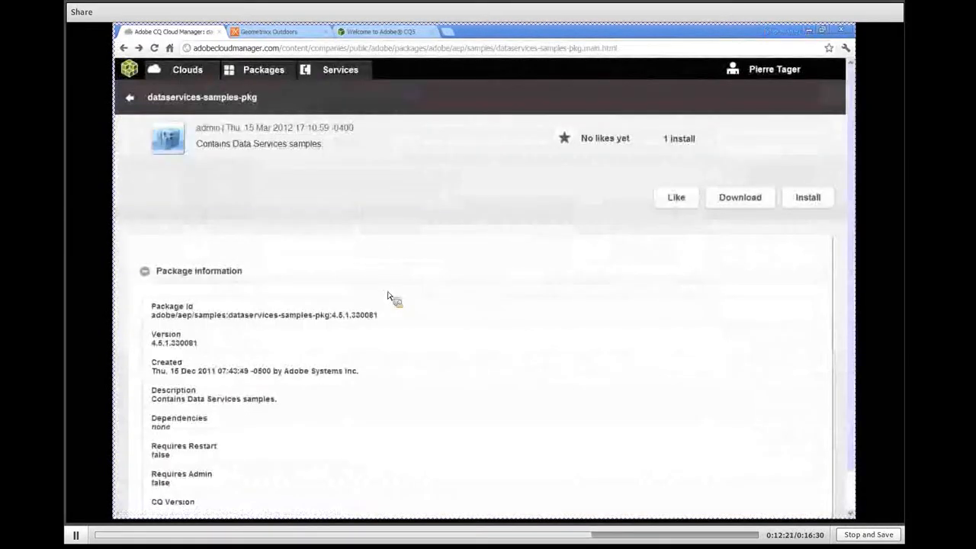
Review the fields for adding an Amazon Web Services cloud provider, including access key, secret key and key pair name, and cancel the form
left_click(341, 71)
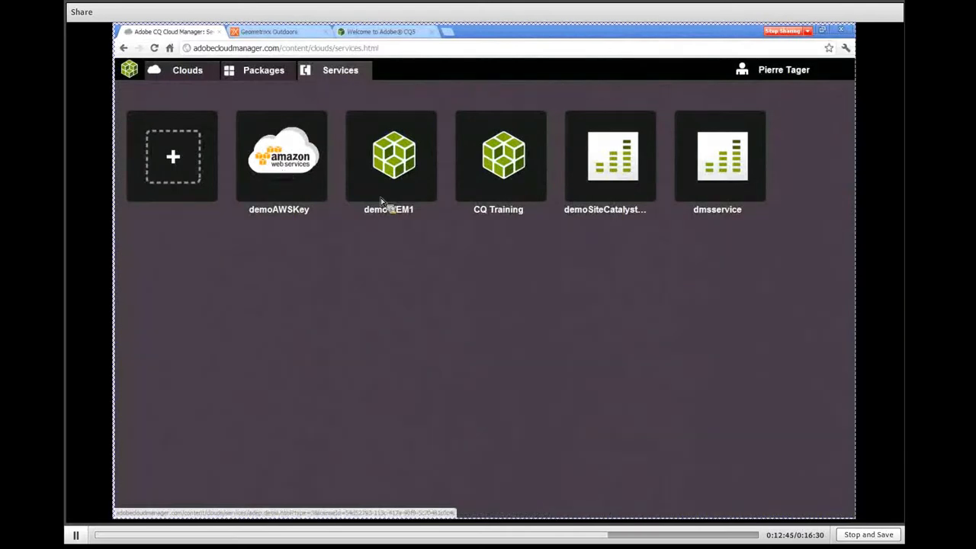
left_click(175, 157)
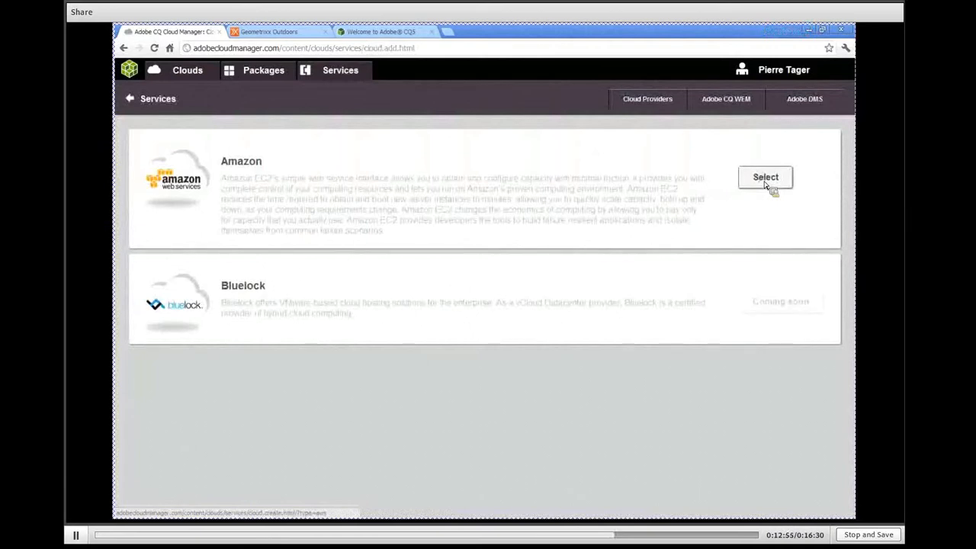
left_click(767, 180)
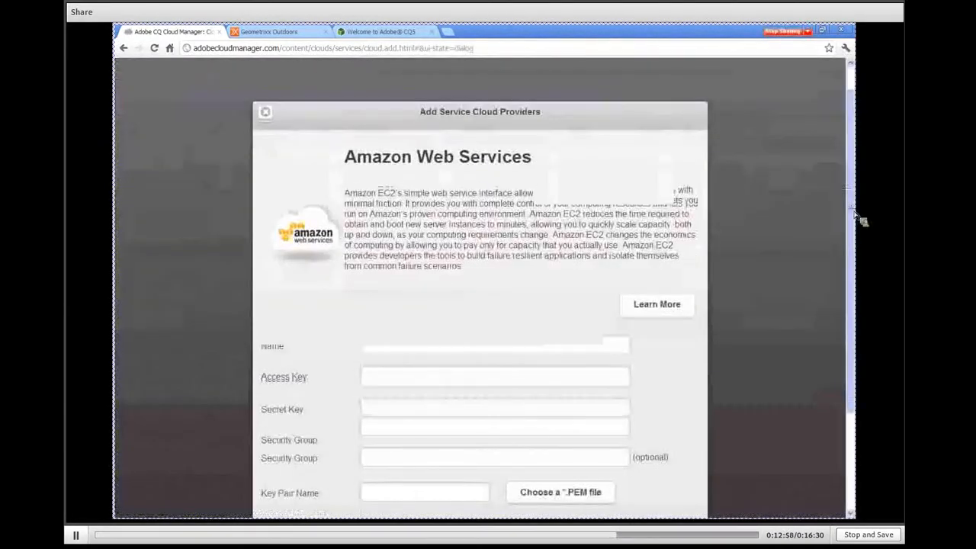
left_click_drag(854, 213, 855, 233)
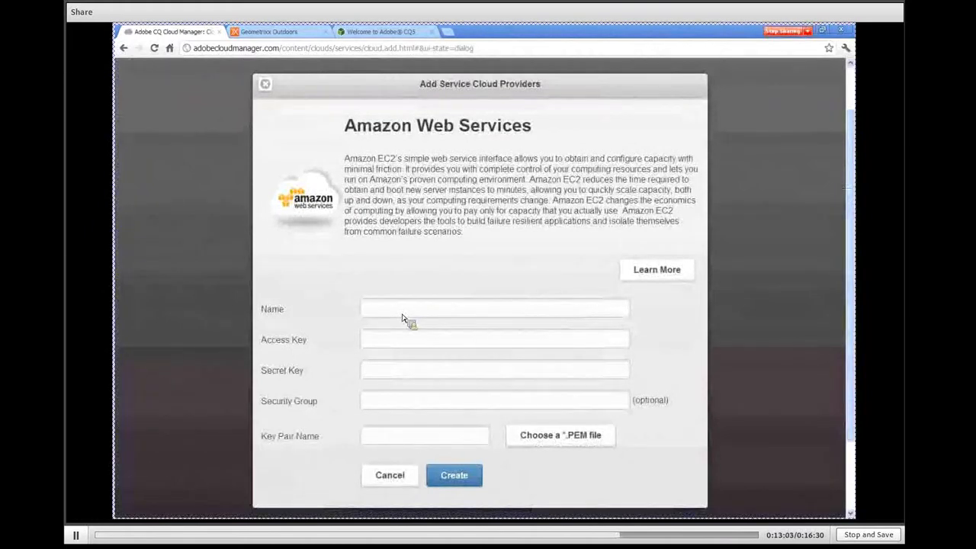
double_click(269, 341)
left_click_drag(260, 370, 322, 379)
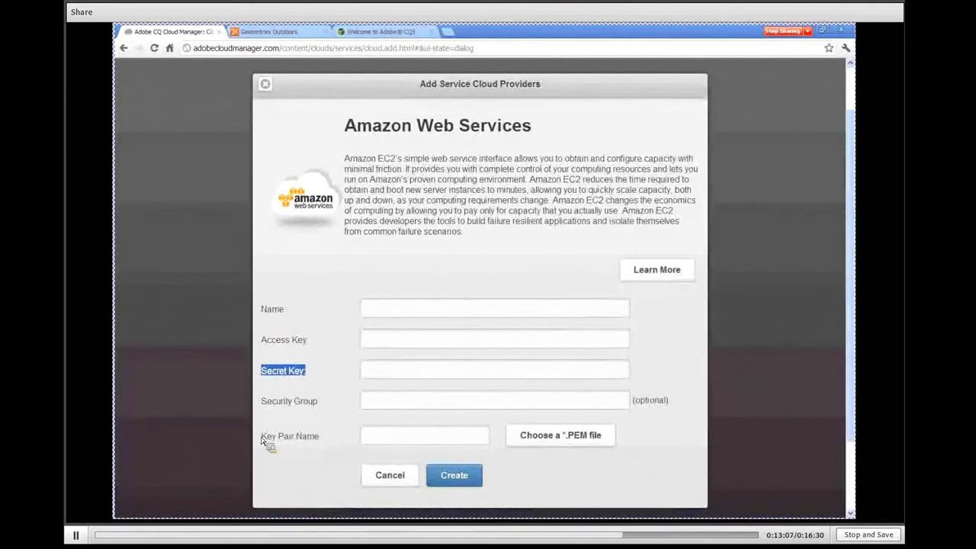
left_click_drag(262, 436, 326, 441)
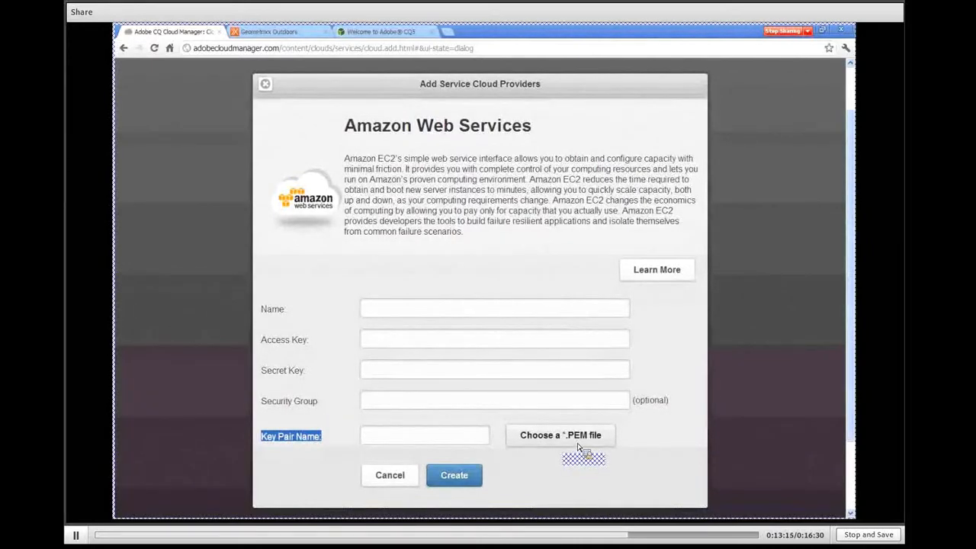
left_click(390, 475)
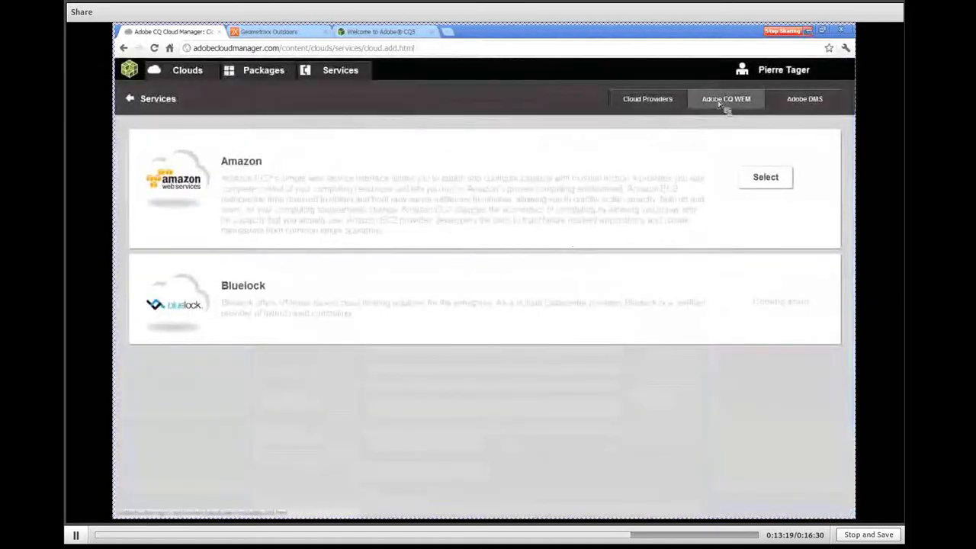
Review the form for adding an Adobe CQ WEM service with its license file, and cancel it
left_click(719, 104)
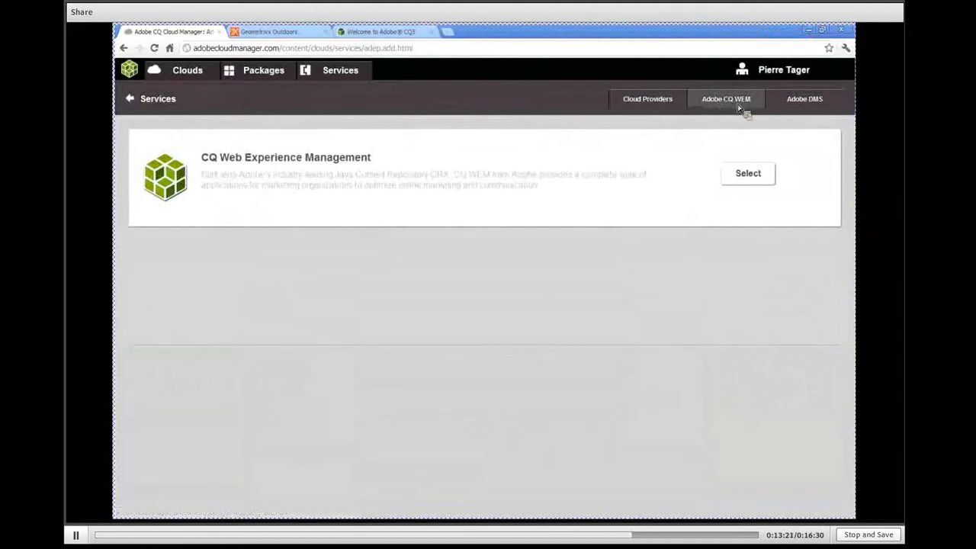
left_click(751, 176)
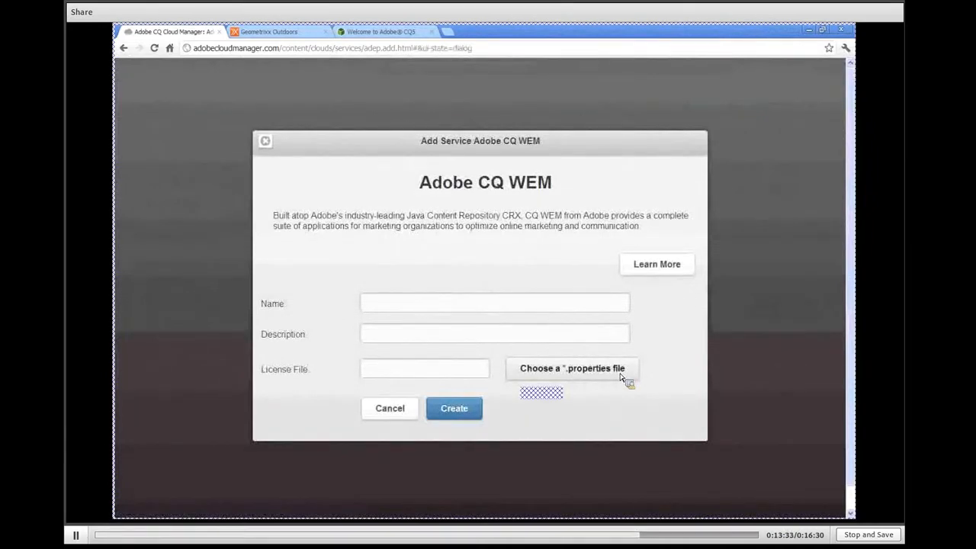
left_click(390, 408)
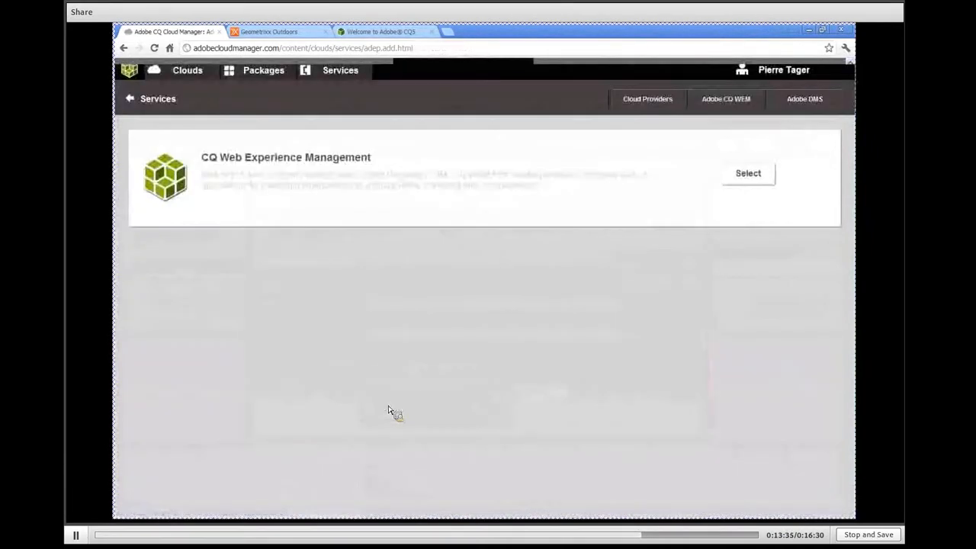
Review the form for adding a SiteCatalyst service under Adobe DMS, and cancel it
left_click(806, 102)
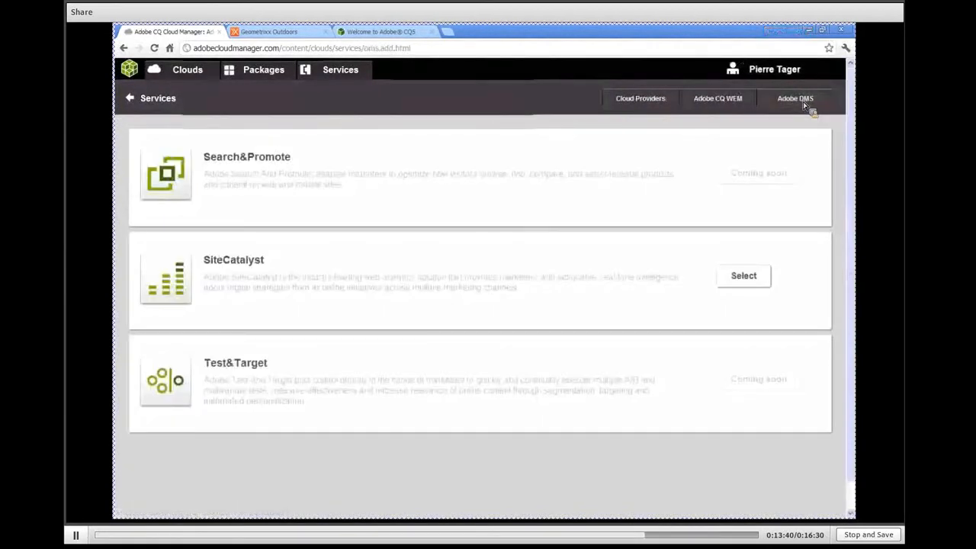
left_click(749, 284)
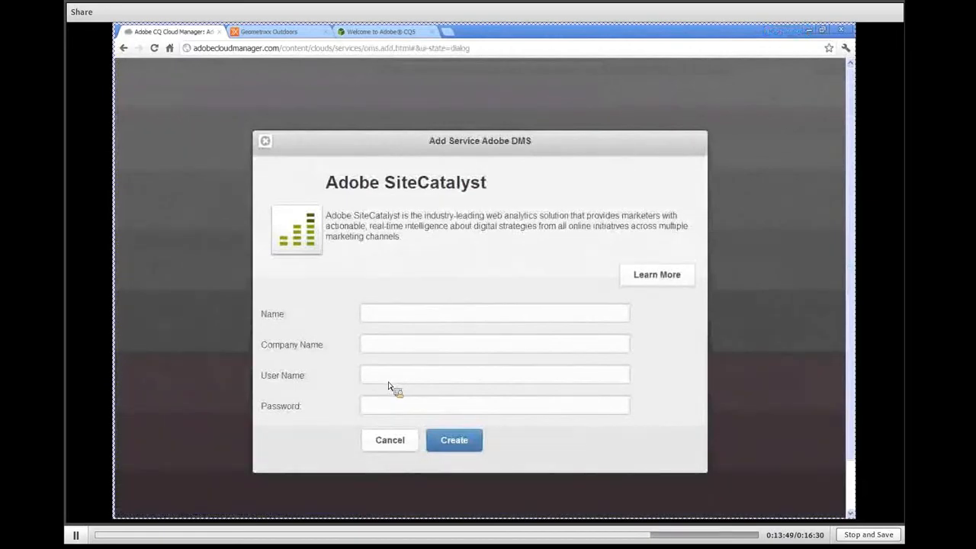
left_click(395, 443)
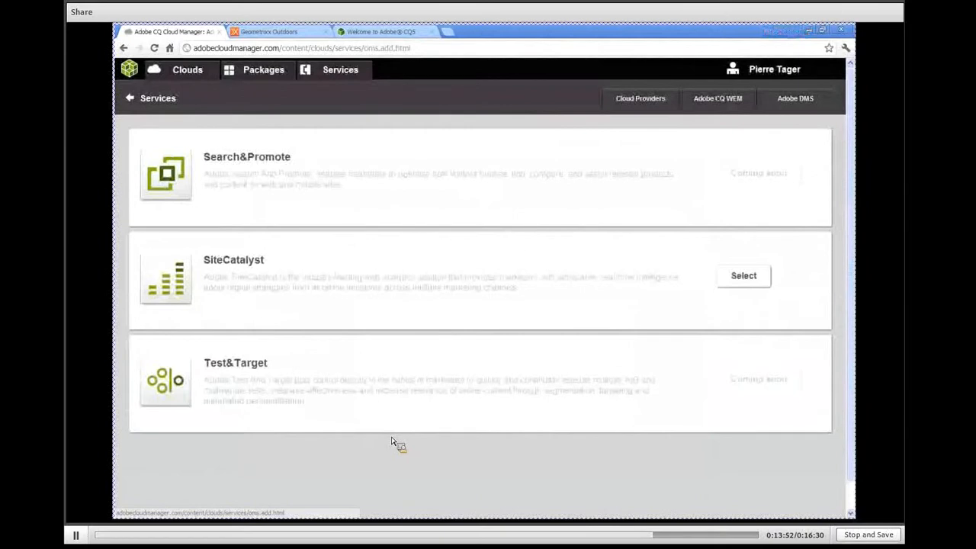
Open the demoAWSKey service and examine the first listed cloud's instance hours, memory and storage allocation charts
left_click(329, 75)
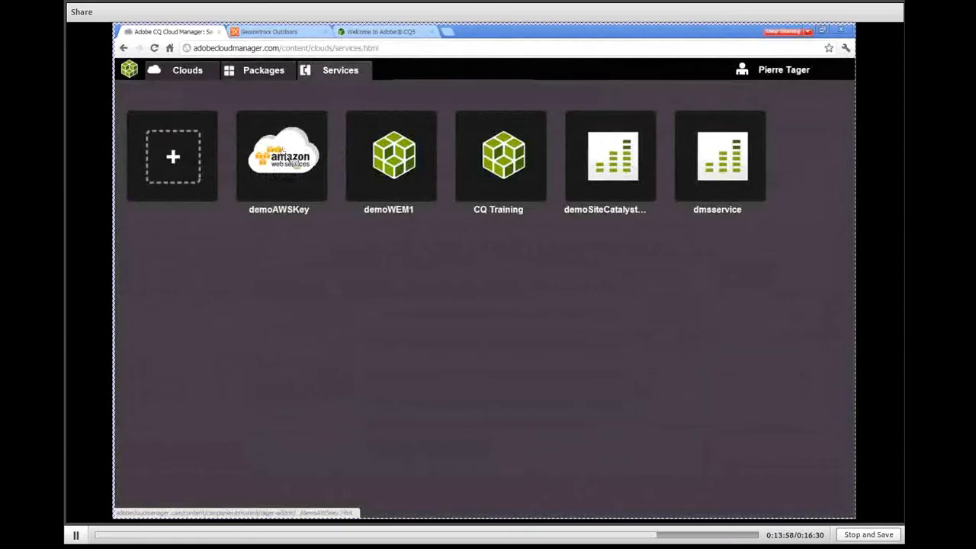
left_click(288, 157)
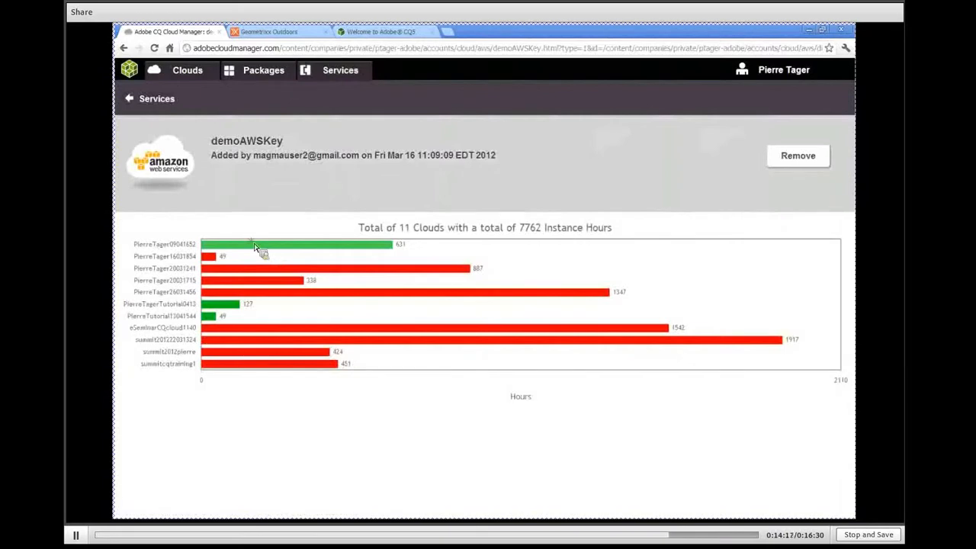
left_click(255, 247)
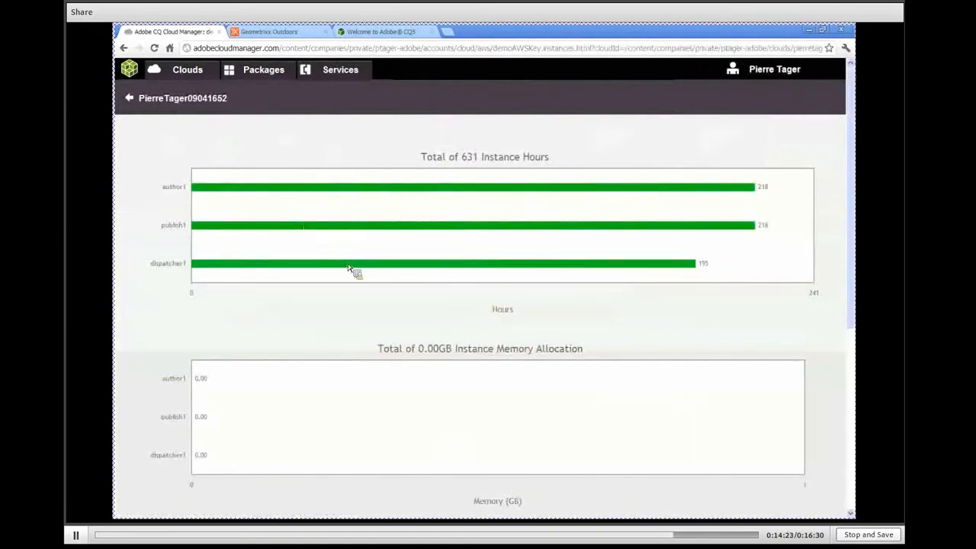
scroll(348, 268, "down", 1)
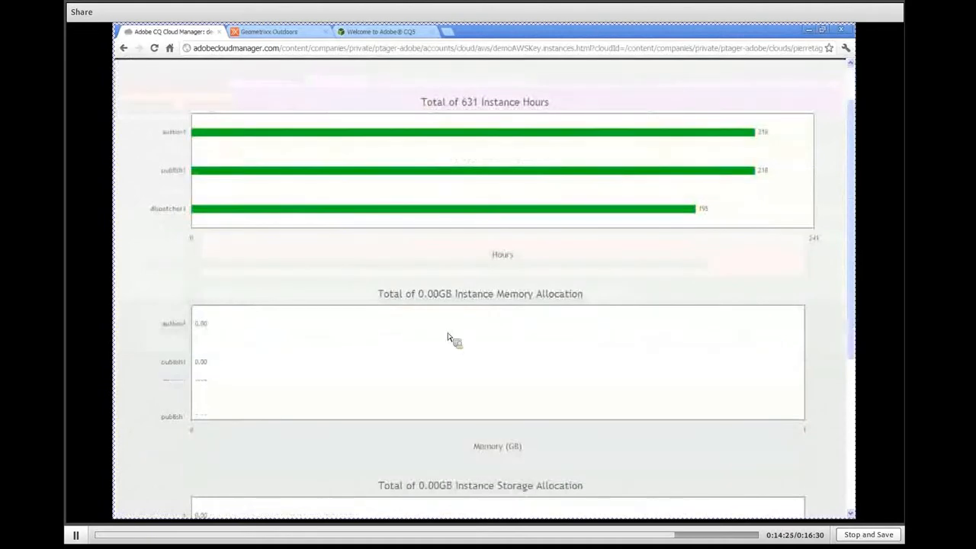
scroll(449, 340, "down", 2)
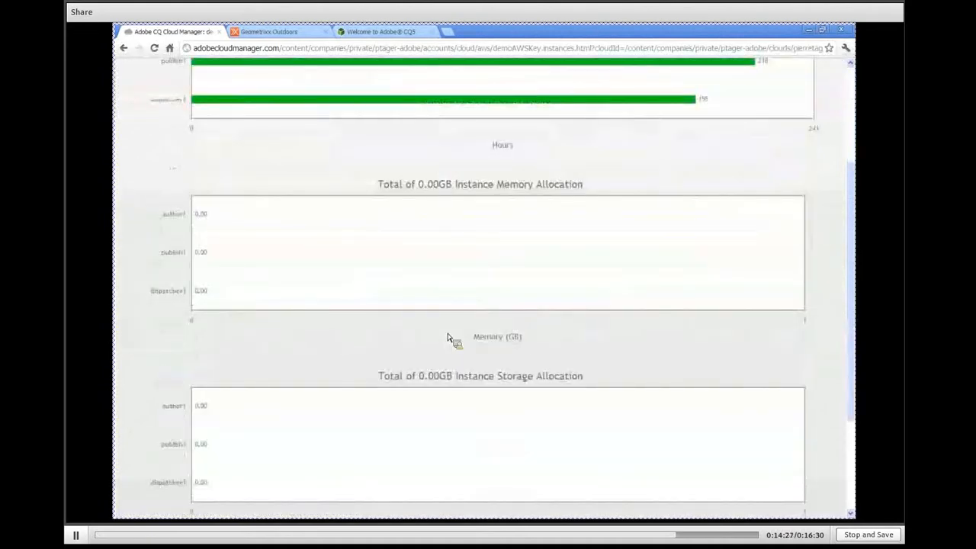
scroll(448, 340, "up", 3)
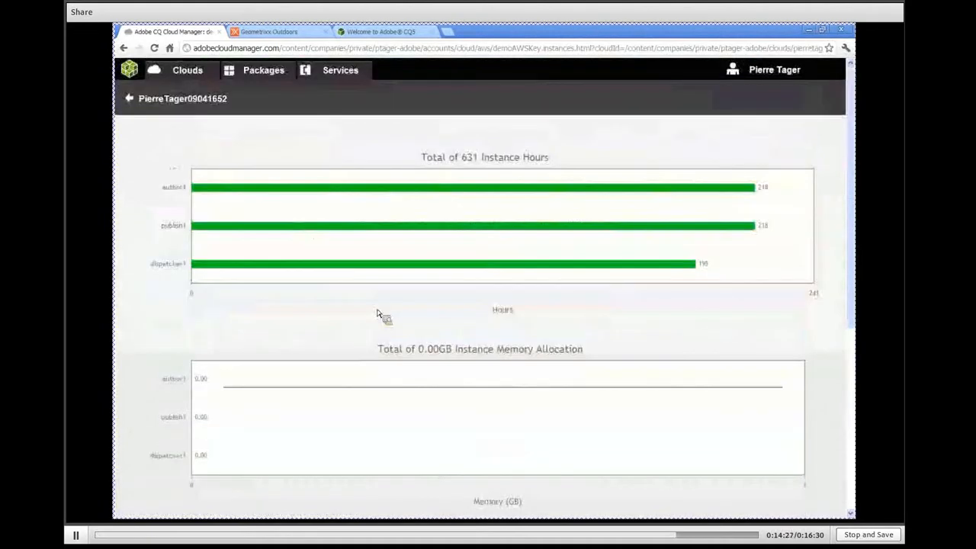
Leave the demoAWSKey usage details and examine the usage hours per cloud for the demoWEM1 service
left_click(132, 103)
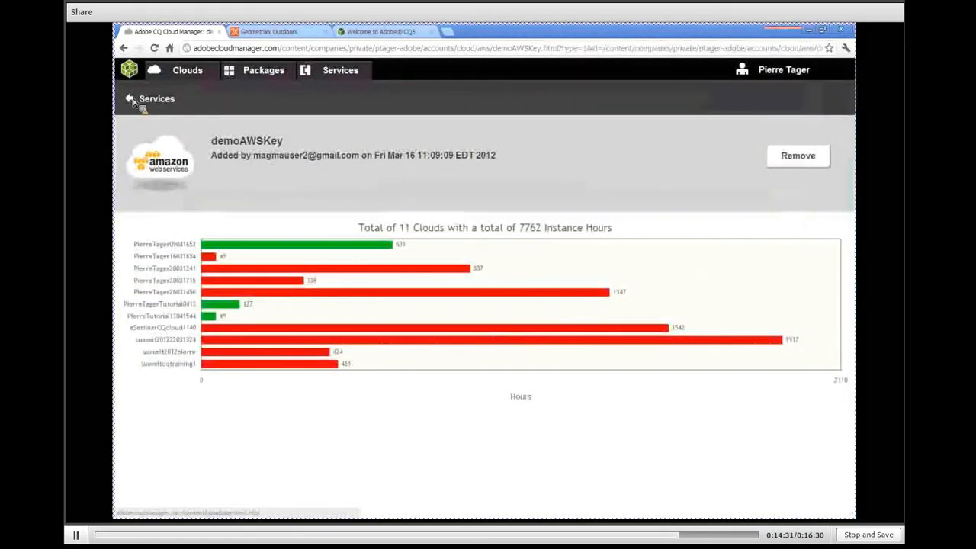
left_click(137, 99)
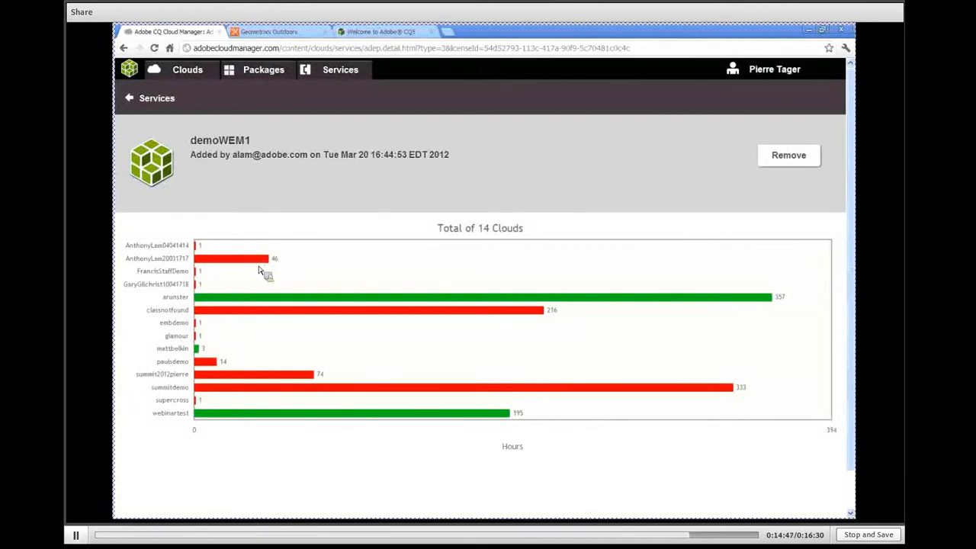
left_click(130, 98)
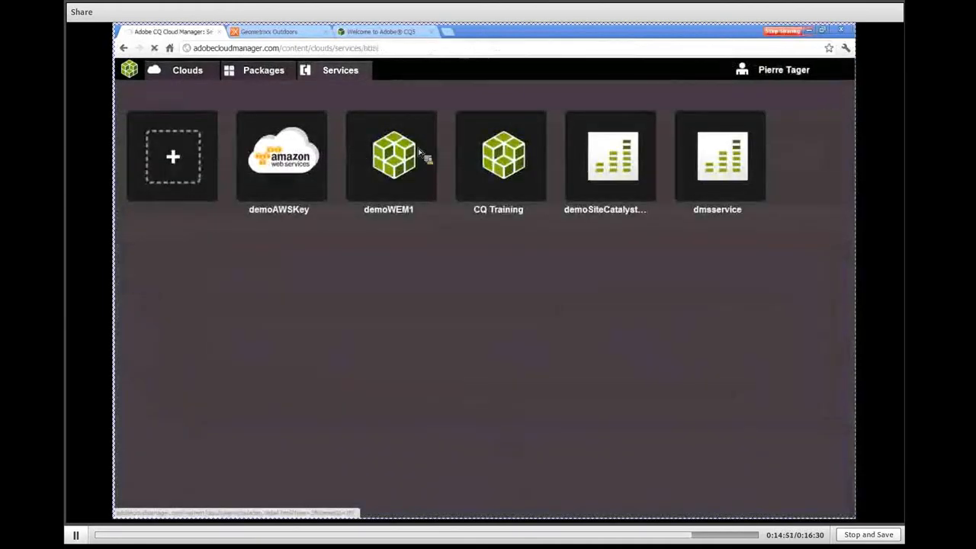
Examine the fourth listed cloud's authors, publishers and users under the CQ Training service, and the demoSiteCatalystKey service's hours per cloud
left_click(522, 162)
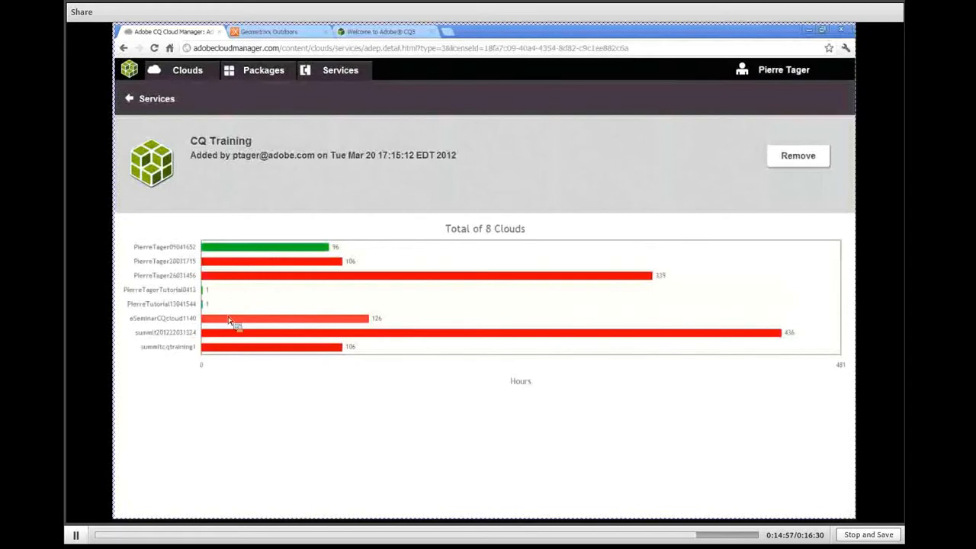
left_click(206, 291)
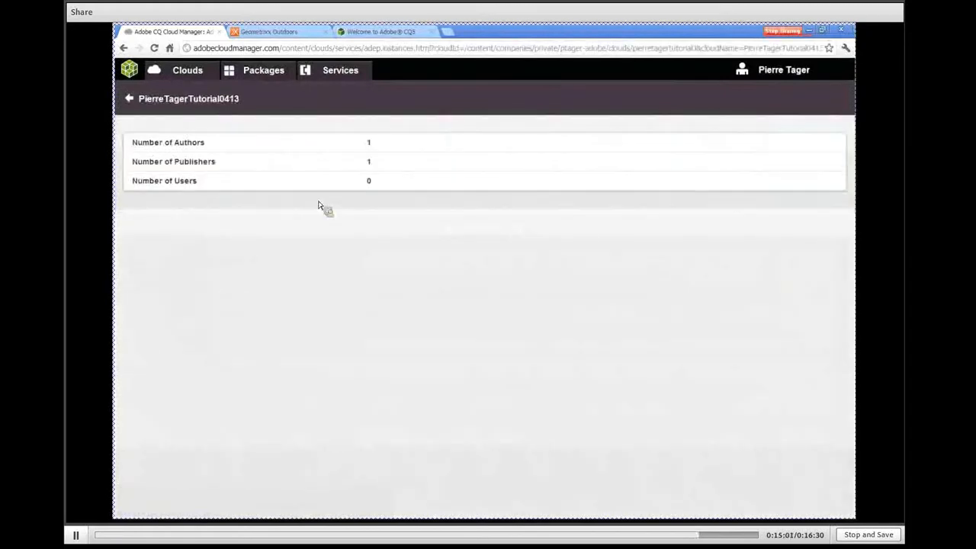
left_click(134, 100)
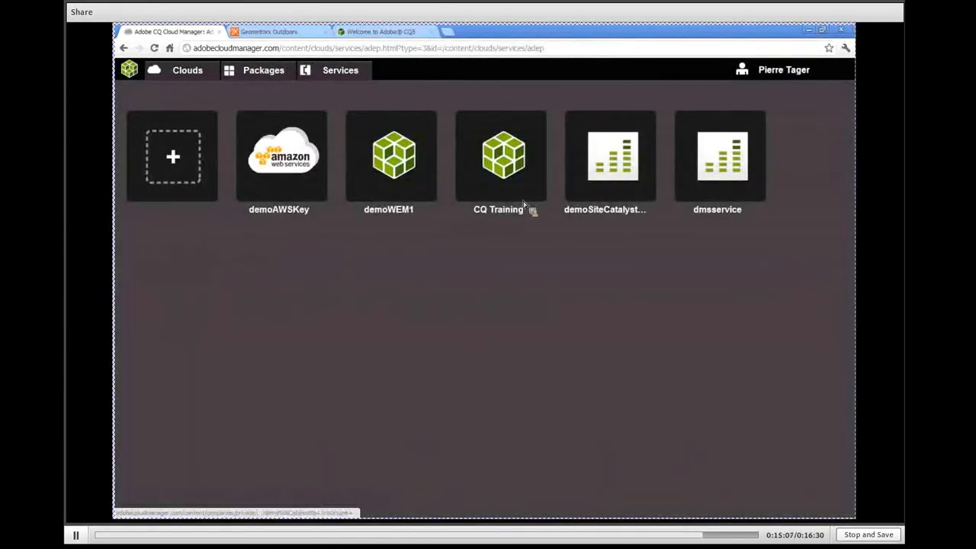
left_click(623, 169)
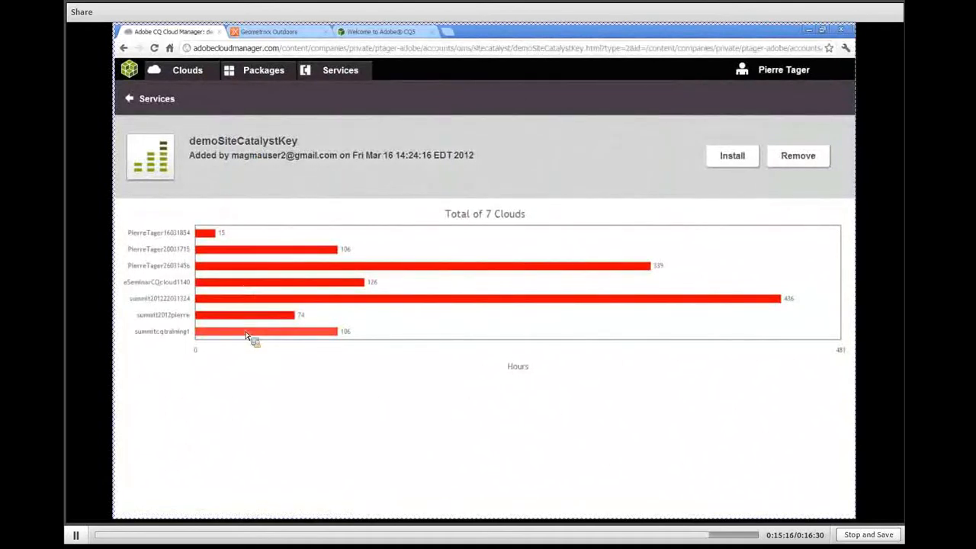
left_click(130, 102)
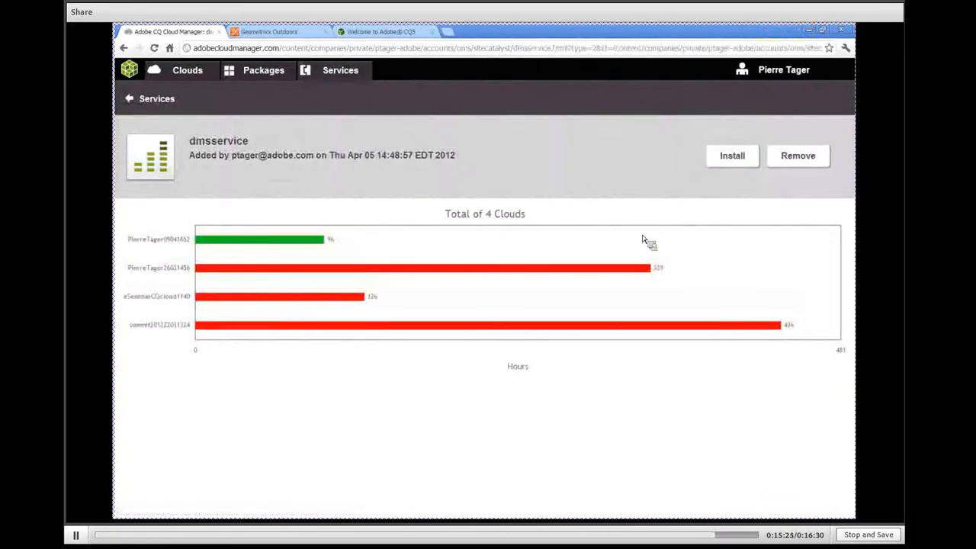
Install the dmsservice service on all three clouds offered for installation
left_click(741, 162)
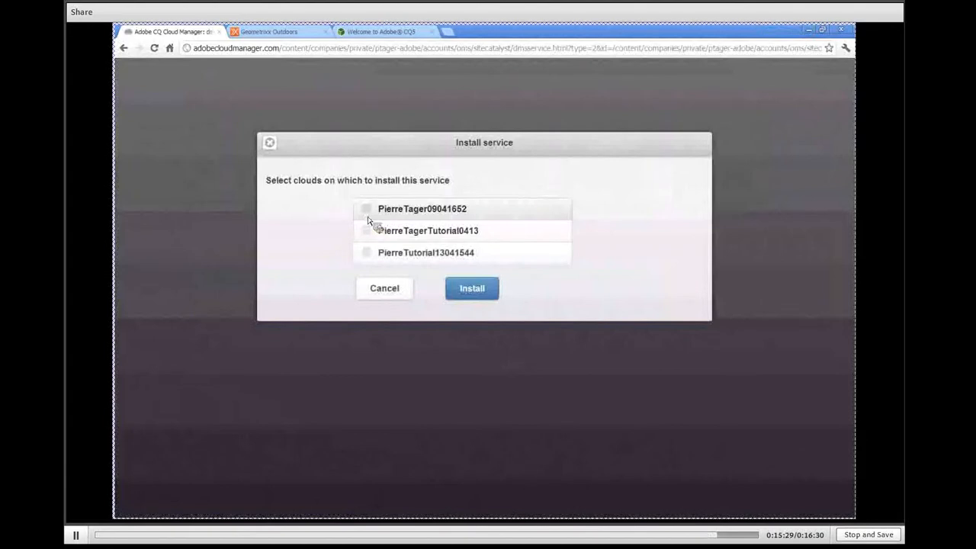
left_click(367, 211)
left_click(367, 230)
left_click(367, 253)
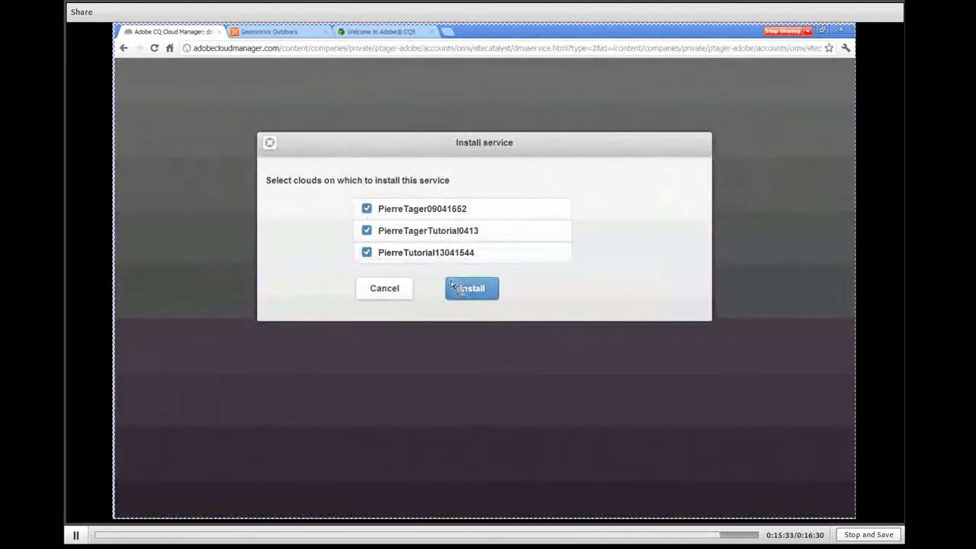
left_click(481, 294)
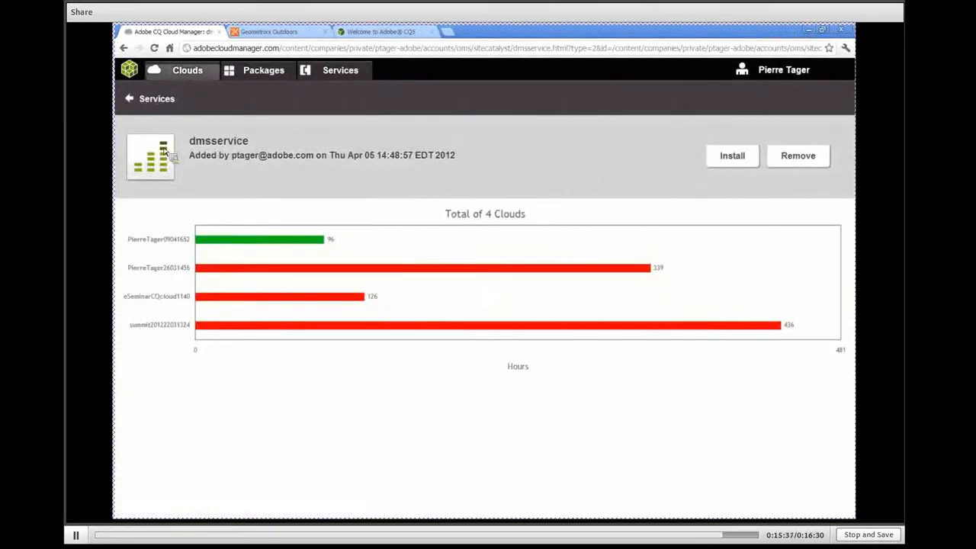
Open the first cloud in the clouds overview and check dmsservice in its package list on author1, publish1 and publish2
left_click(178, 74)
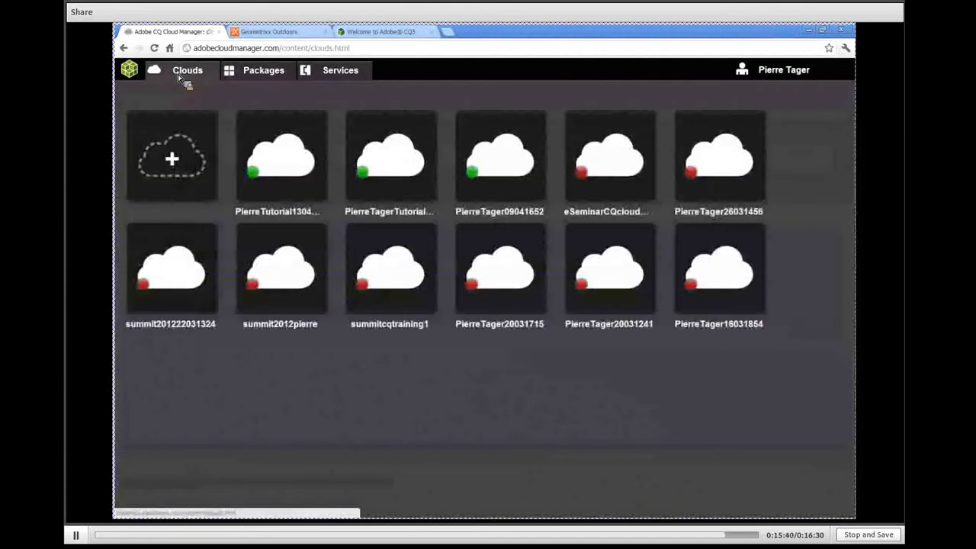
left_click(286, 168)
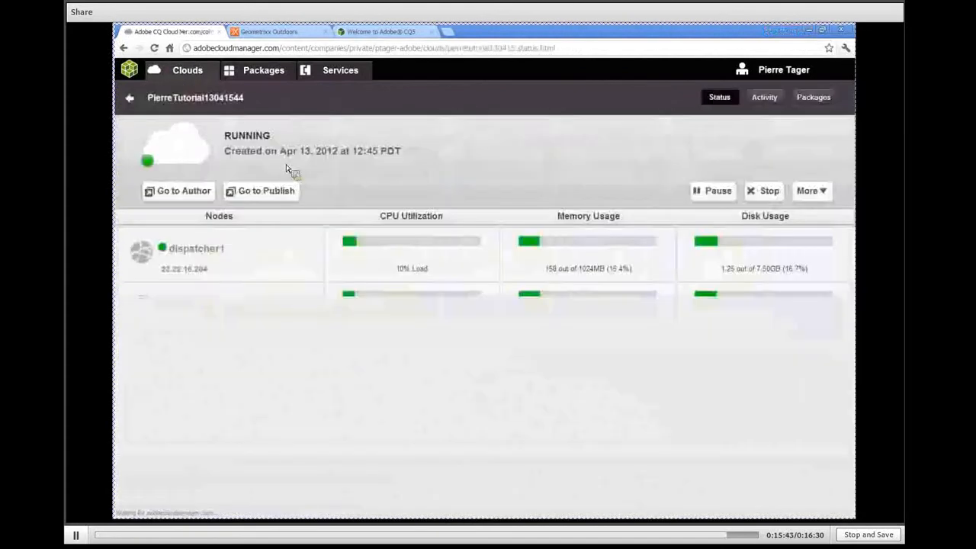
left_click(812, 105)
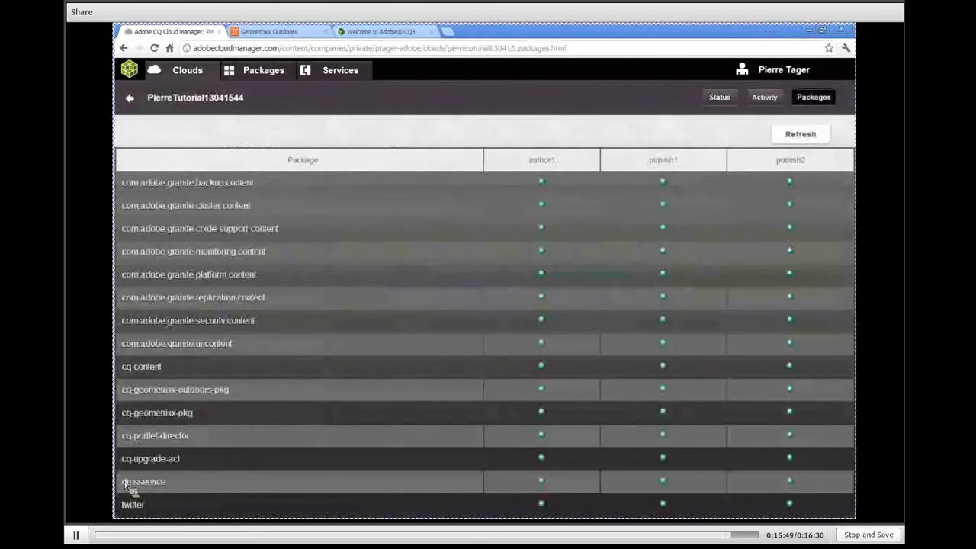
left_click_drag(124, 483, 165, 485)
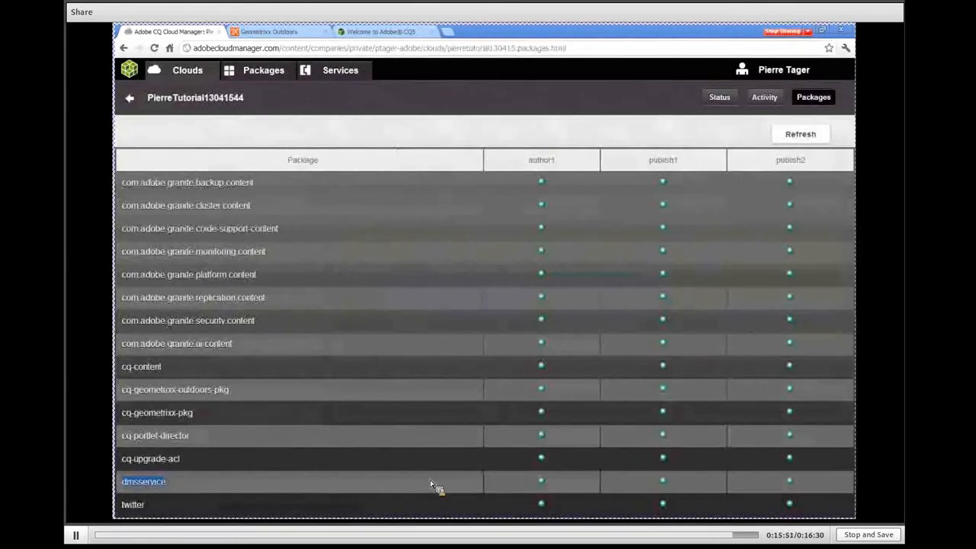
left_click_drag(431, 486, 704, 489)
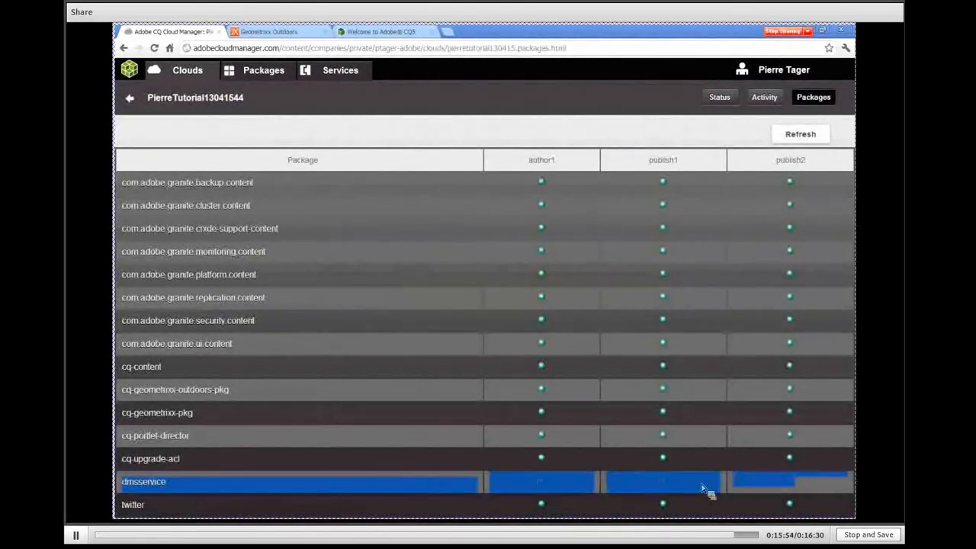
Revisit the services, packages and clouds overviews, and review the account options Help, About and Logout
left_click(338, 70)
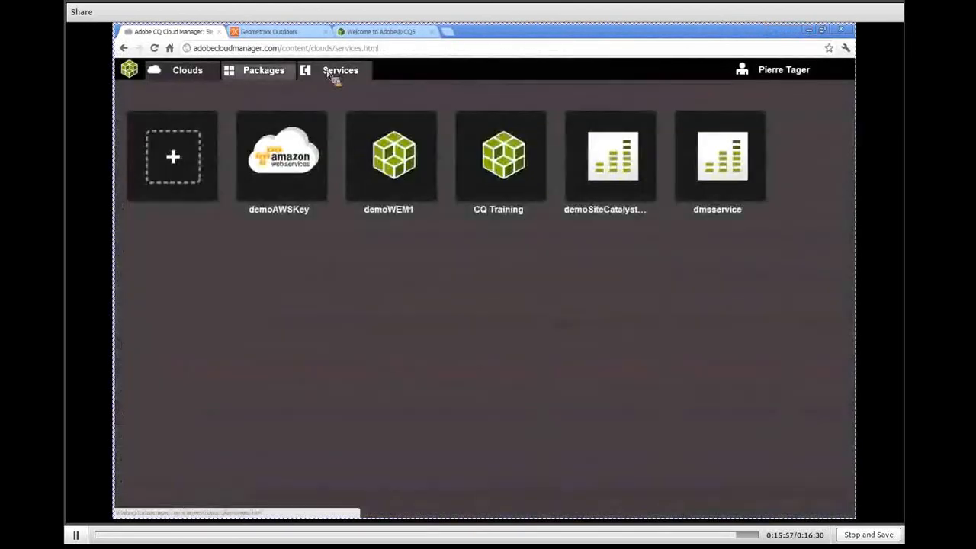
left_click(248, 76)
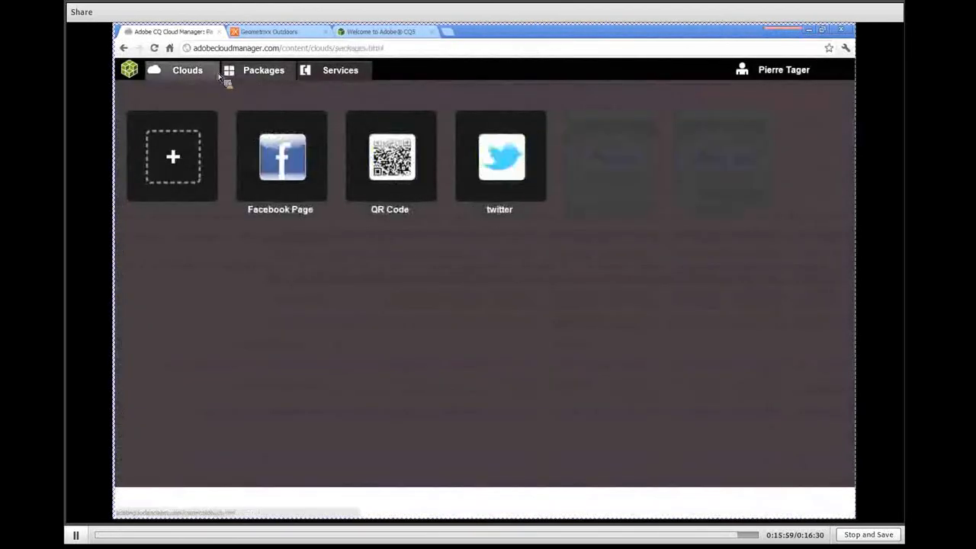
left_click(195, 78)
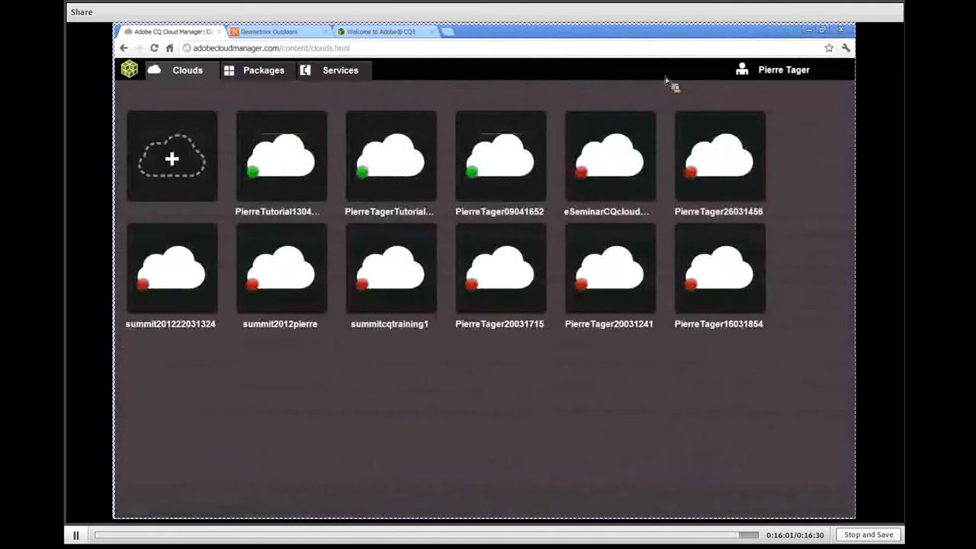
left_click(747, 79)
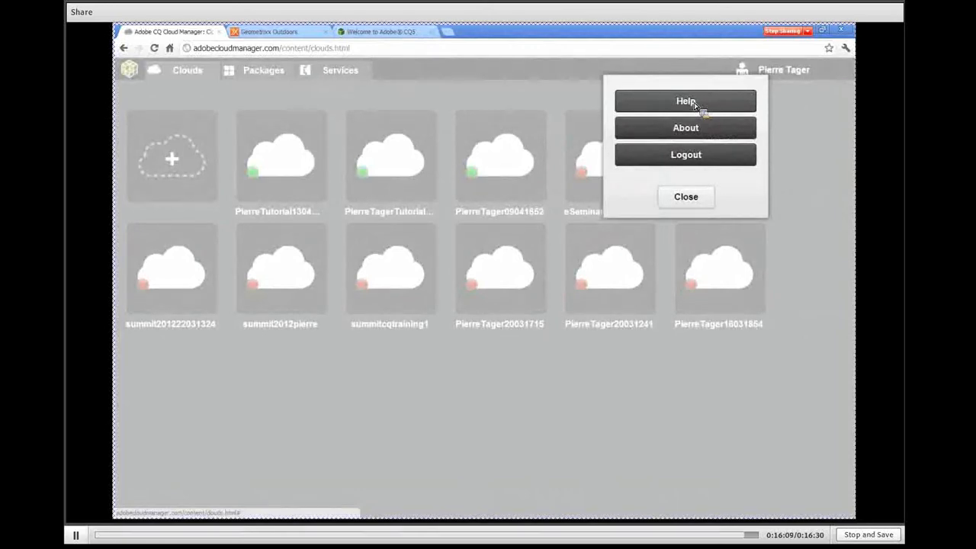
left_click(685, 197)
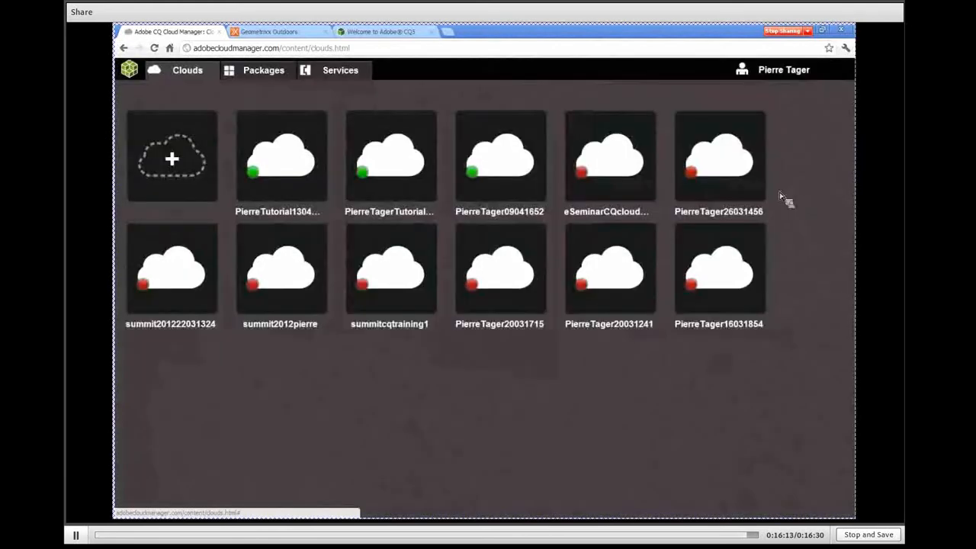